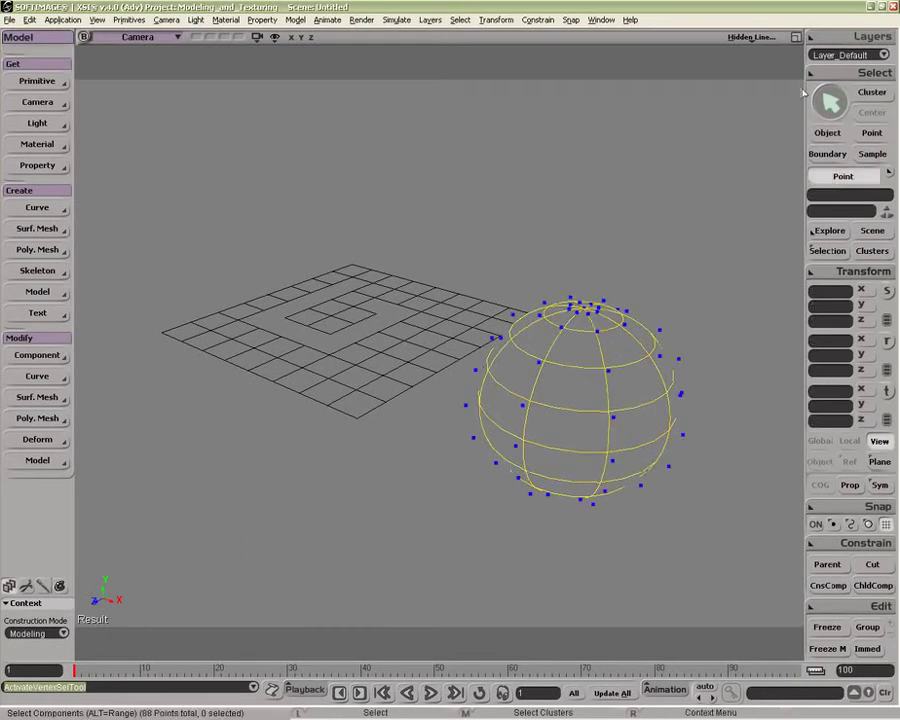
Try the Select U/V Row command on the sphere's points and dismiss its message
{"action": "right_click", "coordinate": [594, 64]}
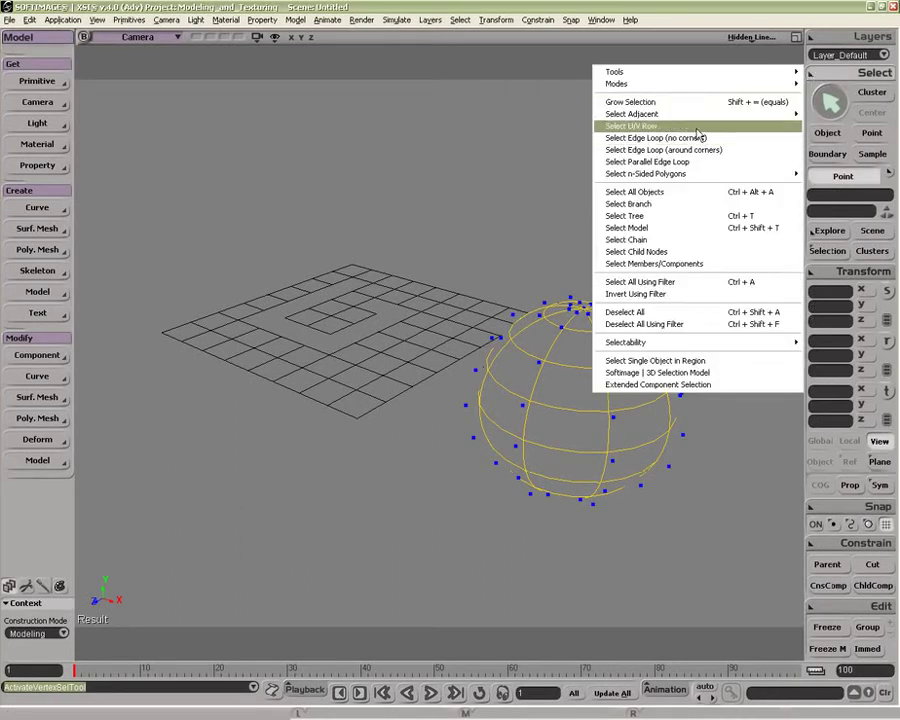
{"action": "left_click", "coordinate": [698, 128]}
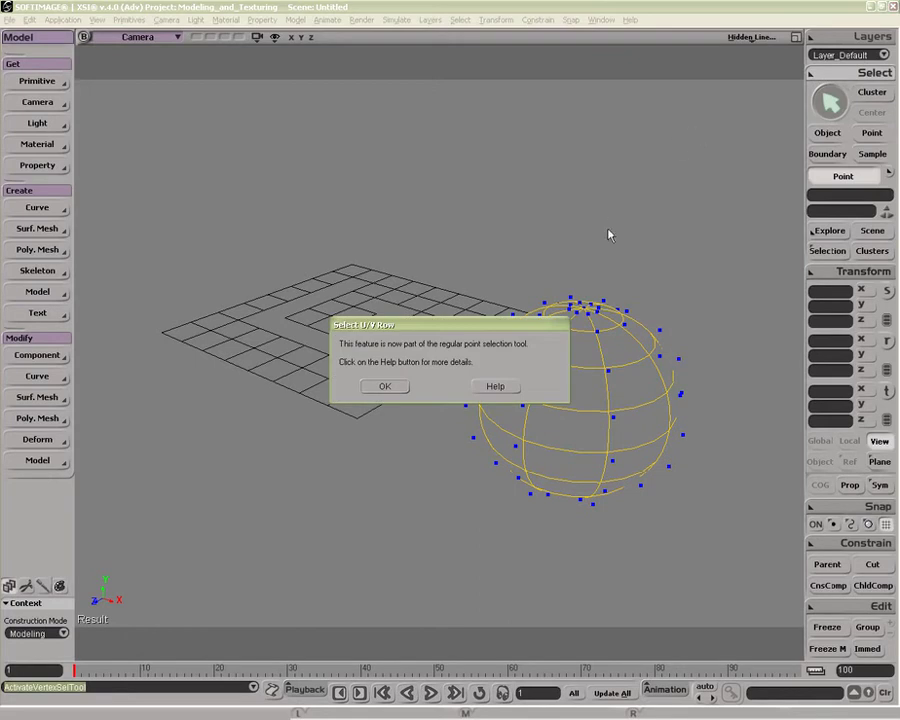
{"action": "left_click", "coordinate": [386, 387]}
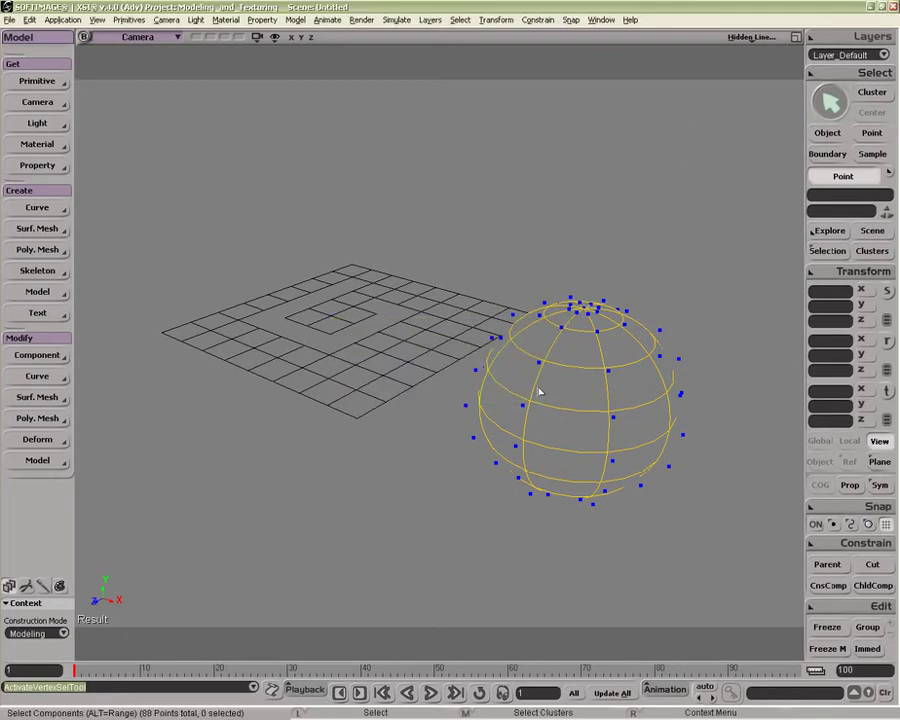
Range-select the sphere's points from (3,8) to (3,6), then loop-select the whole vertical column through them
{"action": "left_click", "coordinate": [595, 332]}
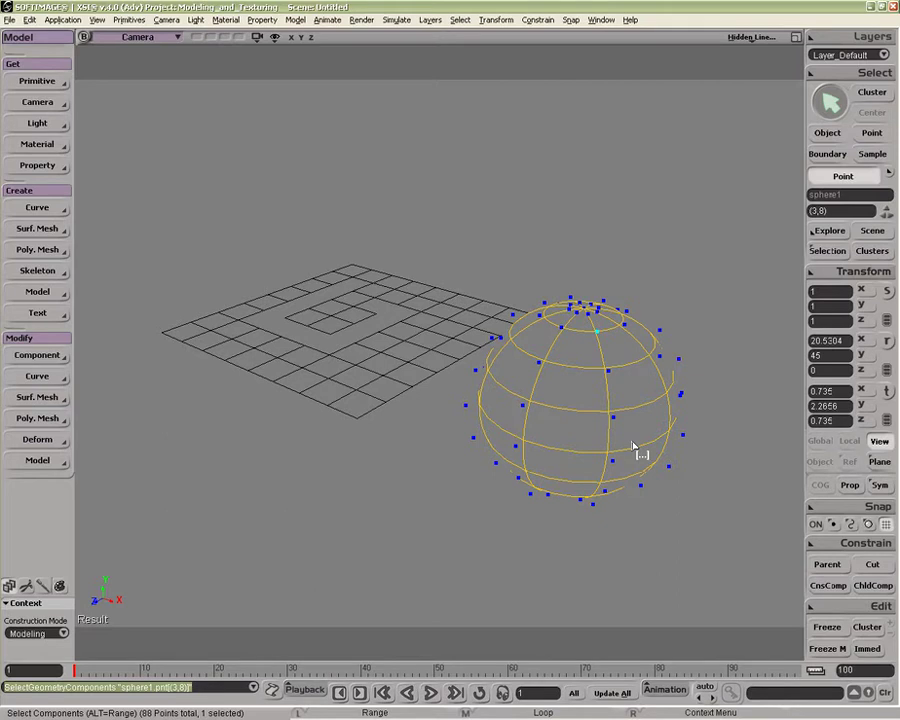
{"action": "right_click", "coordinate": [617, 416]}
{"action": "key", "text": "Escape"}
{"action": "left_click", "coordinate": [624, 432], "text": "alt"}
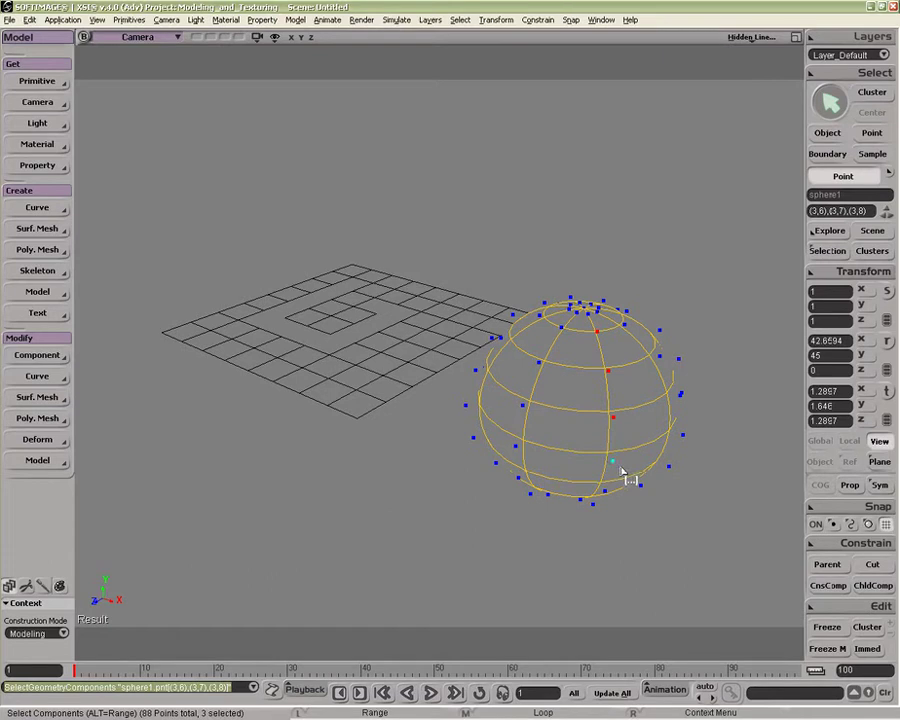
{"action": "left_click", "coordinate": [624, 389], "text": "alt"}
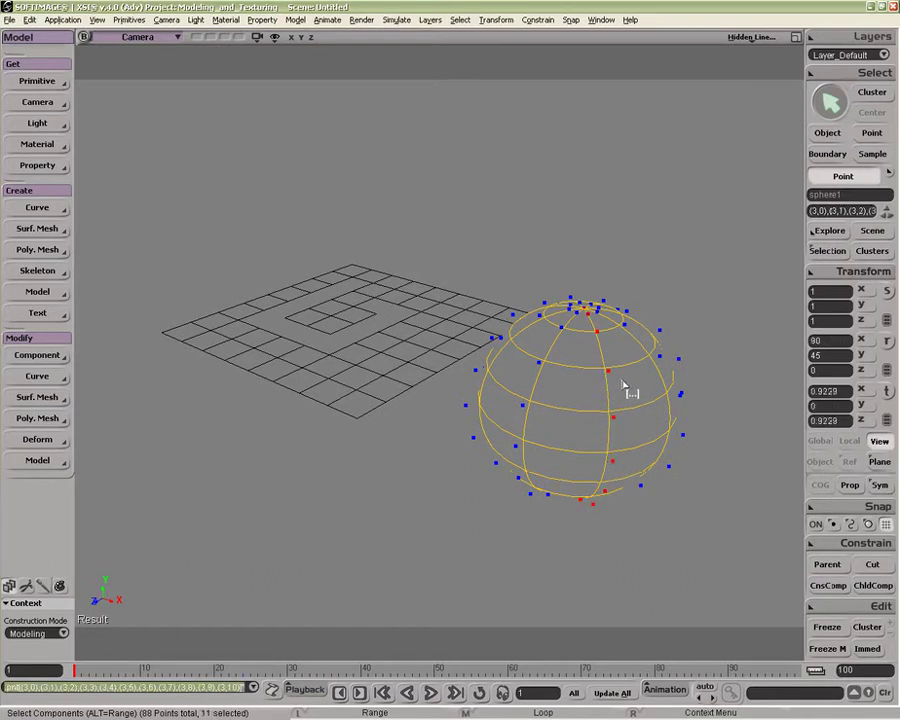
Loop-select the horizontal row of points just above the sphere's equator and add the front vertical column of points to it
{"action": "left_click", "coordinate": [522, 405], "text": "alt"}
{"action": "left_click", "coordinate": [680, 392], "text": "alt"}
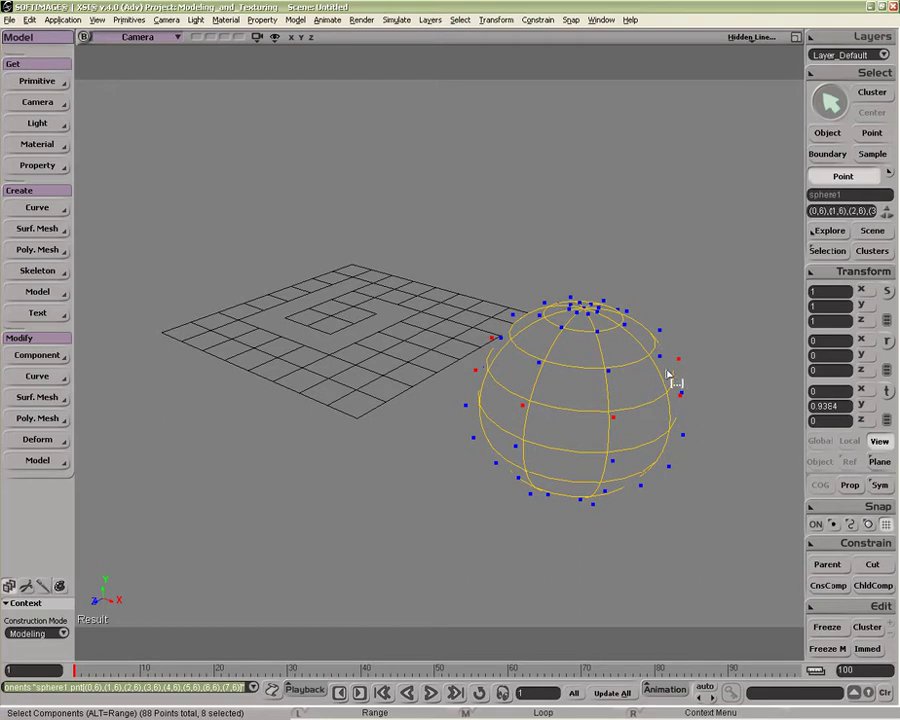
{"action": "key", "text": "shift"}
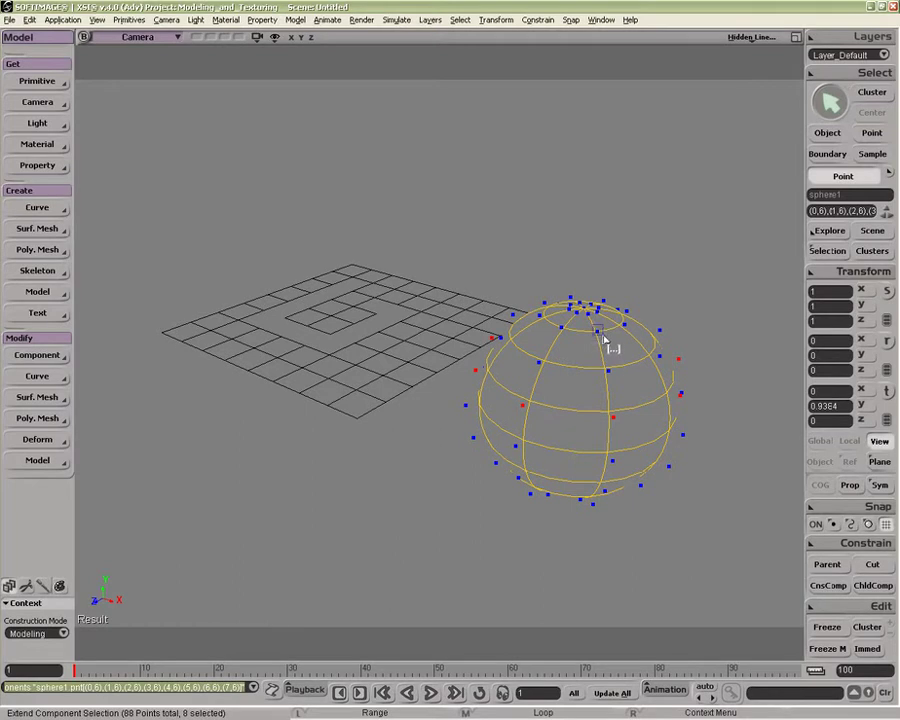
{"action": "left_click", "coordinate": [622, 470], "text": "shift"}
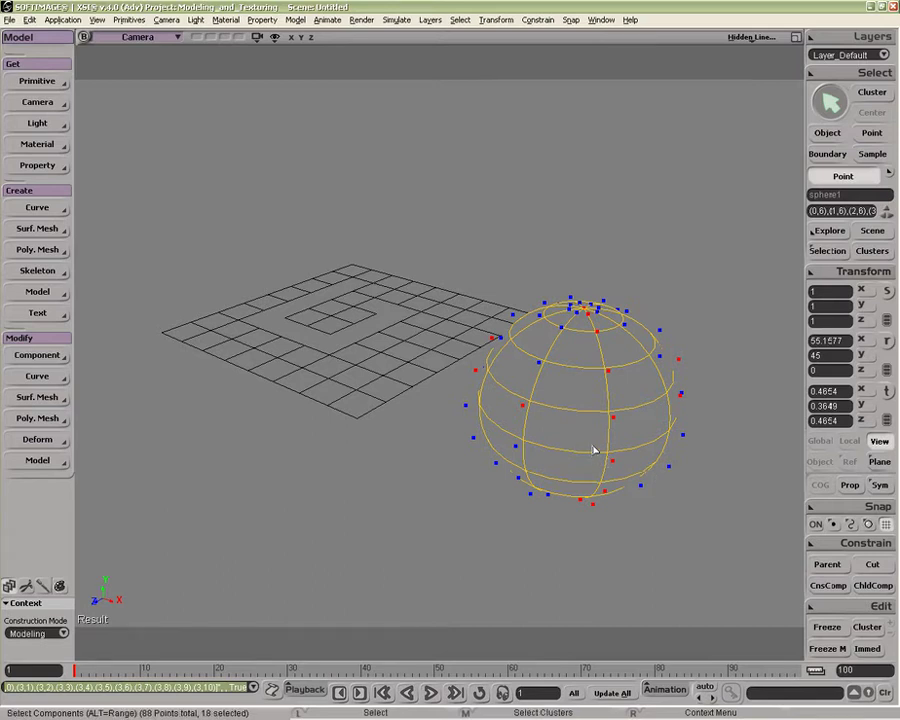
Delete the sphere and select the grid as an object
{"action": "key", "text": "space"}
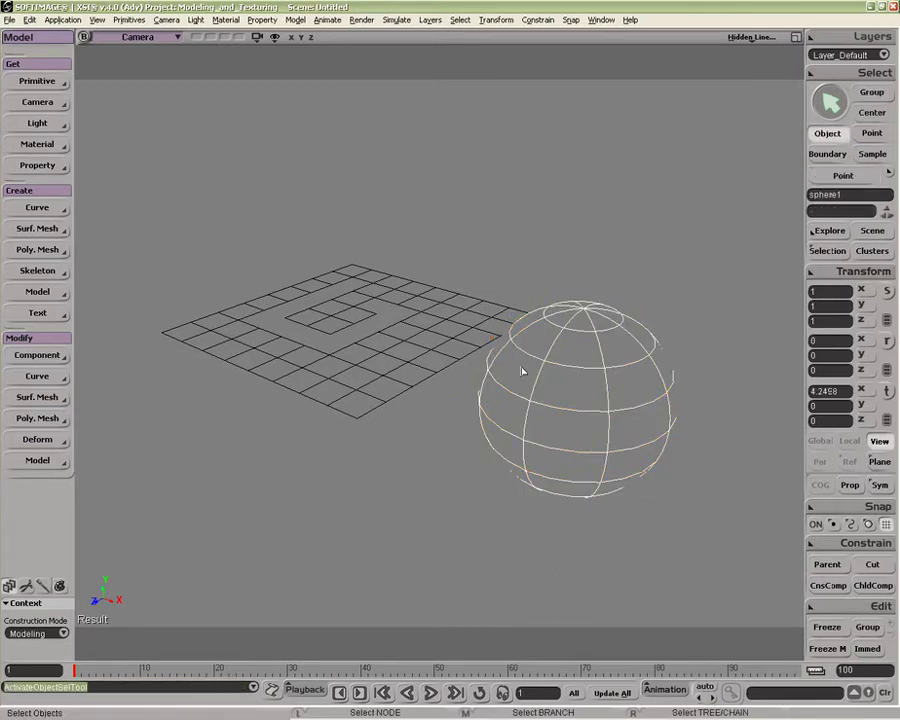
{"action": "key", "text": "Delete"}
{"action": "left_click", "coordinate": [463, 334]}
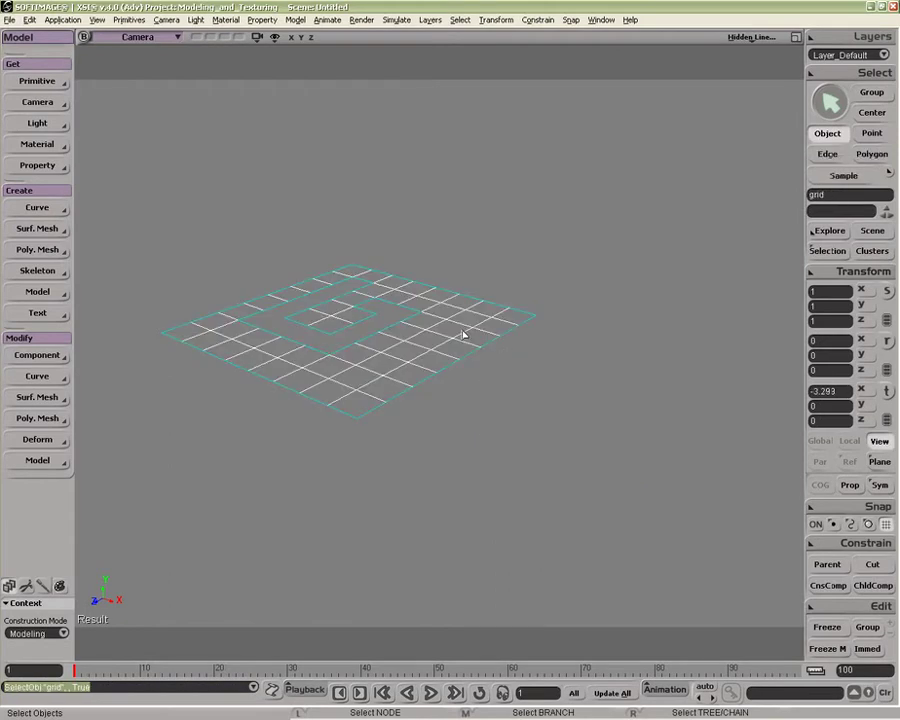
{"action": "key", "text": "f"}
{"action": "middle_click_drag", "start_coordinate": [568, 352], "coordinate": [575, 376]}
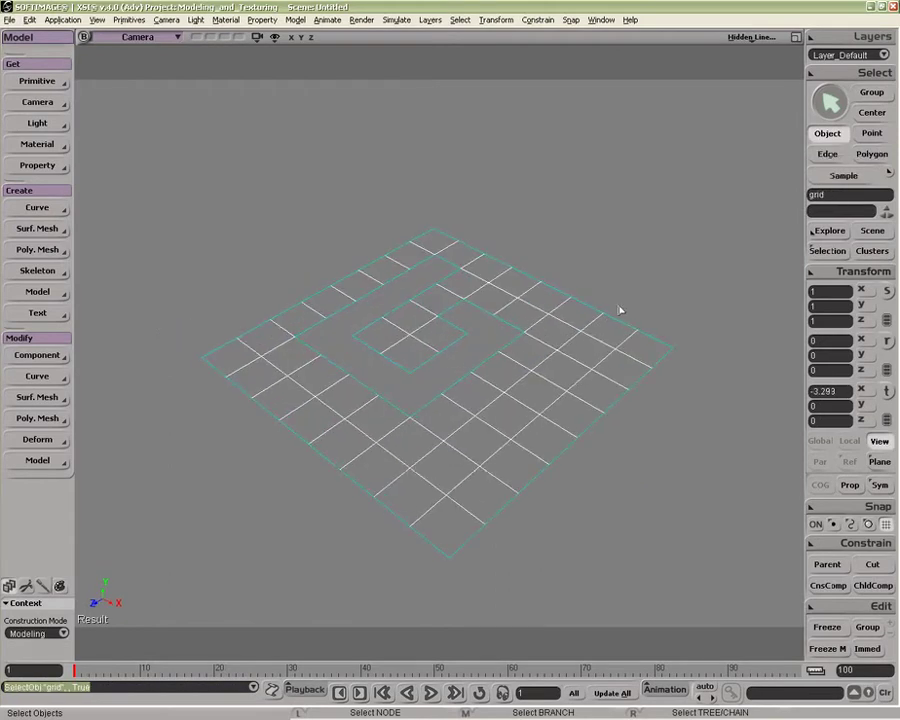
Use Select Edge Loop (no corners) to select the edges running from the hole's corner to the grid's outer border
{"action": "left_click", "coordinate": [812, 74]}
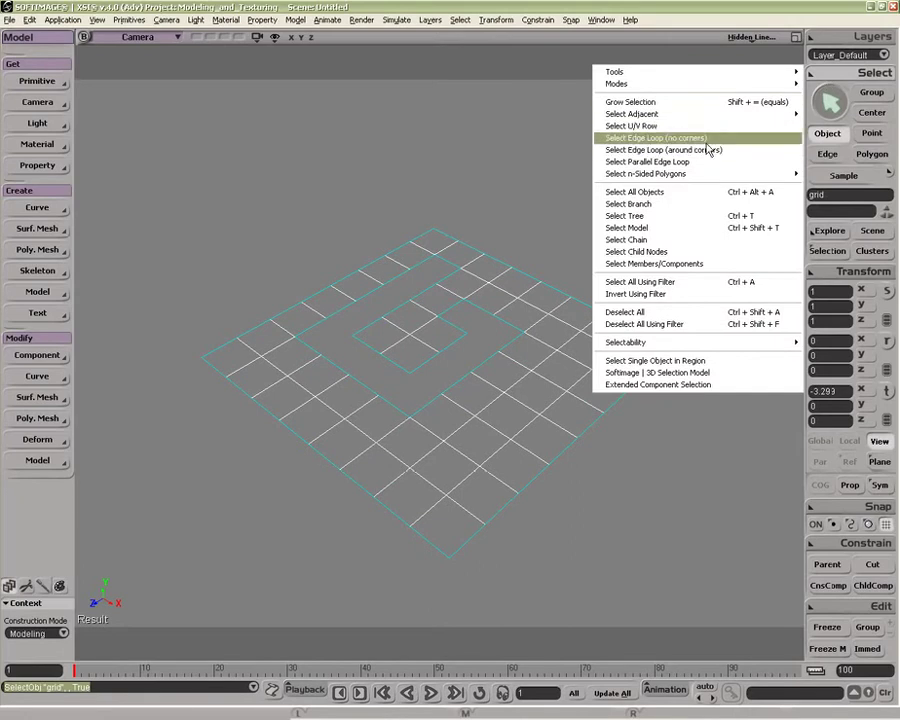
{"action": "left_click", "coordinate": [633, 140]}
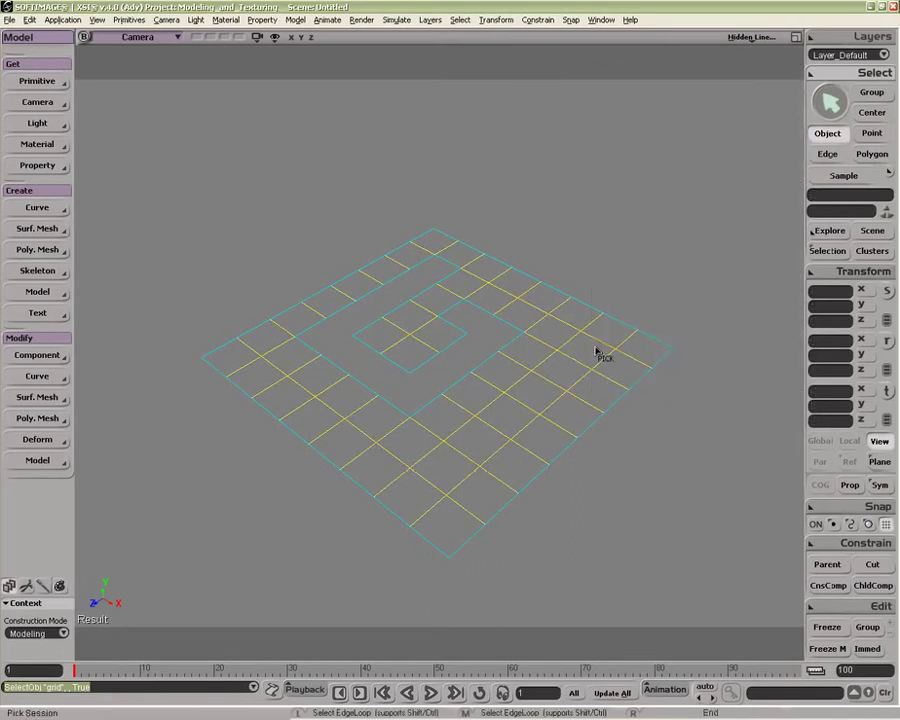
{"action": "left_click", "coordinate": [573, 372]}
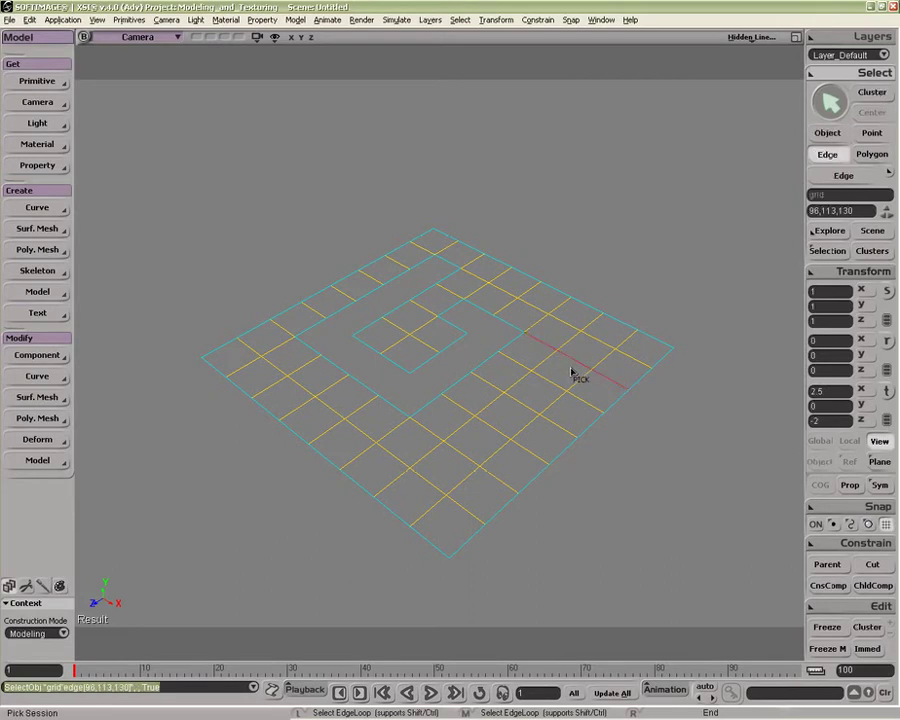
{"action": "left_click", "coordinate": [813, 77]}
{"action": "left_click", "coordinate": [690, 228]}
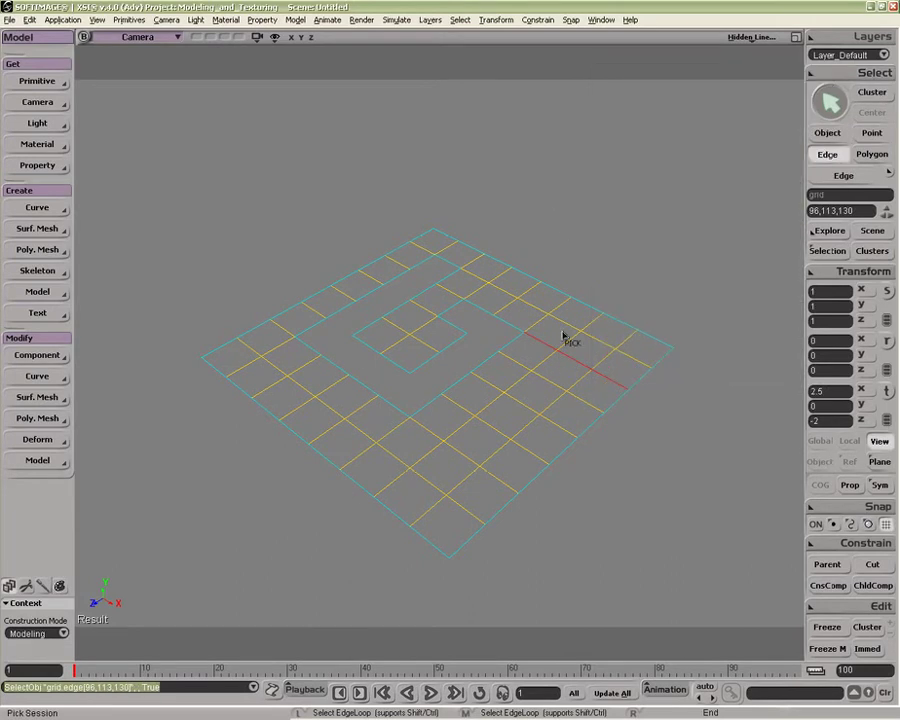
Add the two neighbouring parallel edge loops between the hole and the outer border to the edge selection
{"action": "key", "text": "e"}
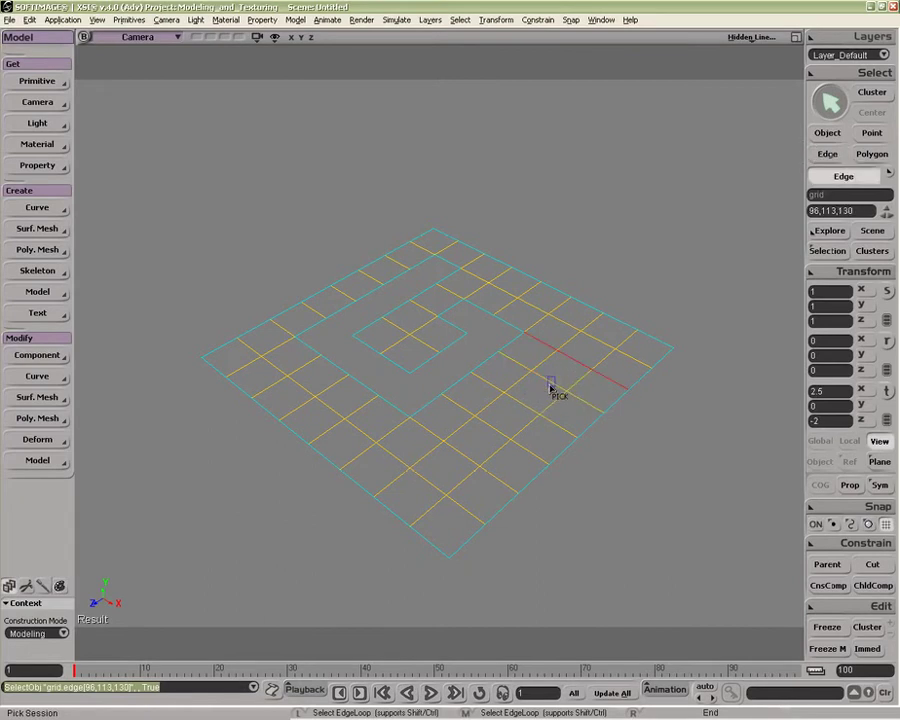
{"action": "left_click", "coordinate": [546, 397], "text": "shift"}
{"action": "left_click", "coordinate": [513, 417], "text": "shift"}
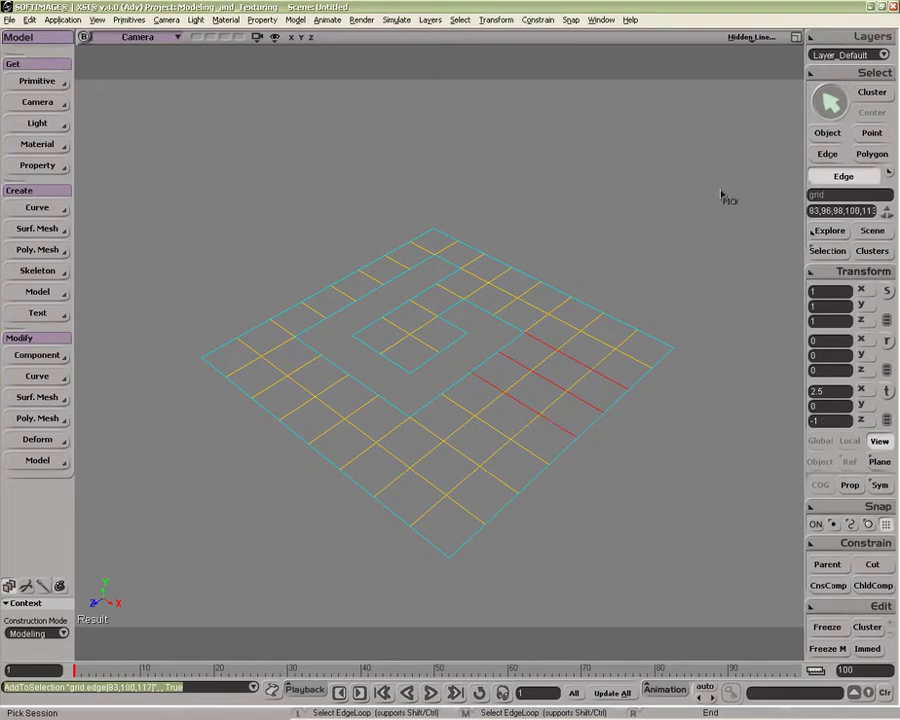
With Select Edge Loop (around corners), select the edge row ending at the hole's far tip, then the loop around the hole's border
{"action": "left_click", "coordinate": [823, 78]}
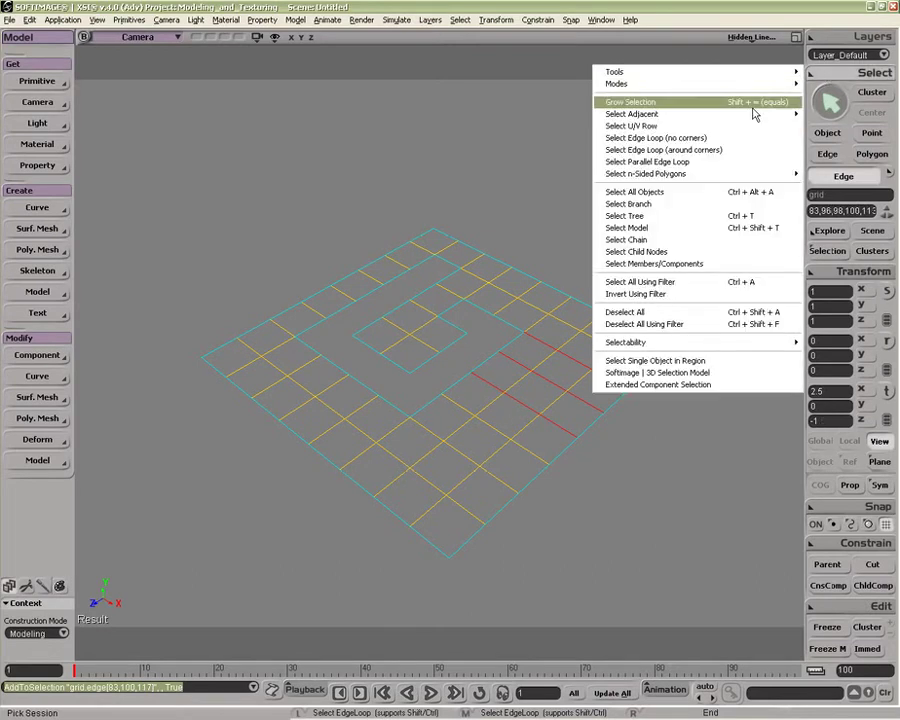
{"action": "left_click", "coordinate": [716, 152]}
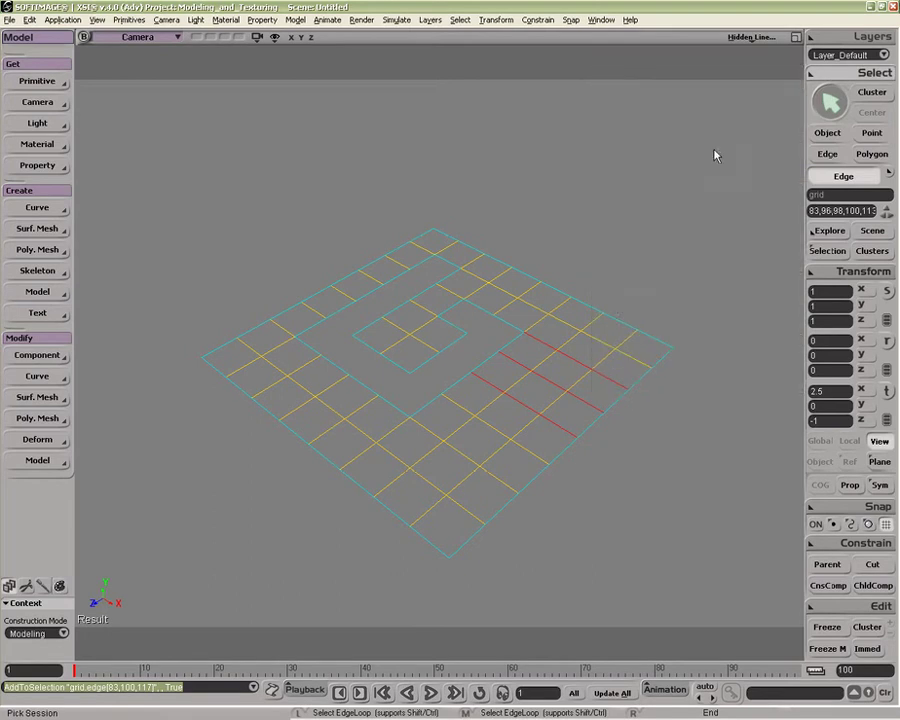
{"action": "left_click", "coordinate": [617, 328]}
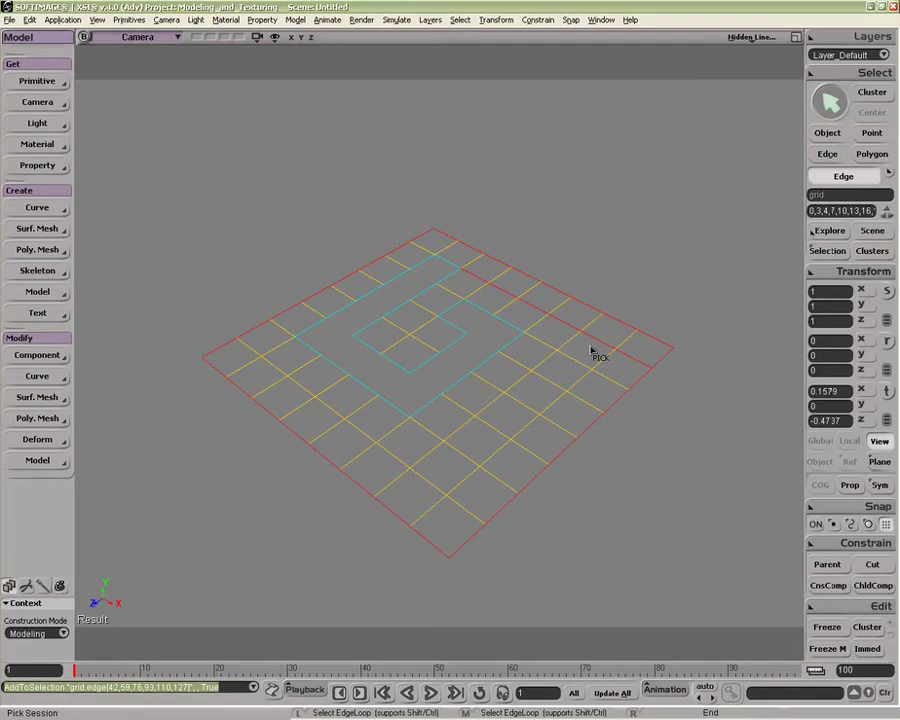
{"action": "left_click", "coordinate": [669, 235]}
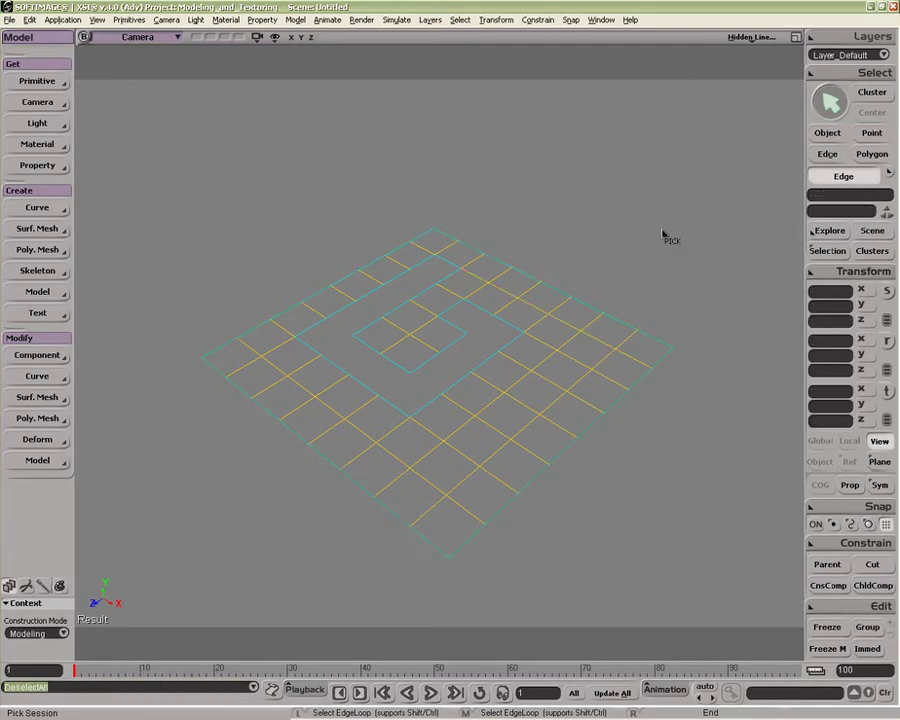
{"action": "left_click", "coordinate": [597, 350]}
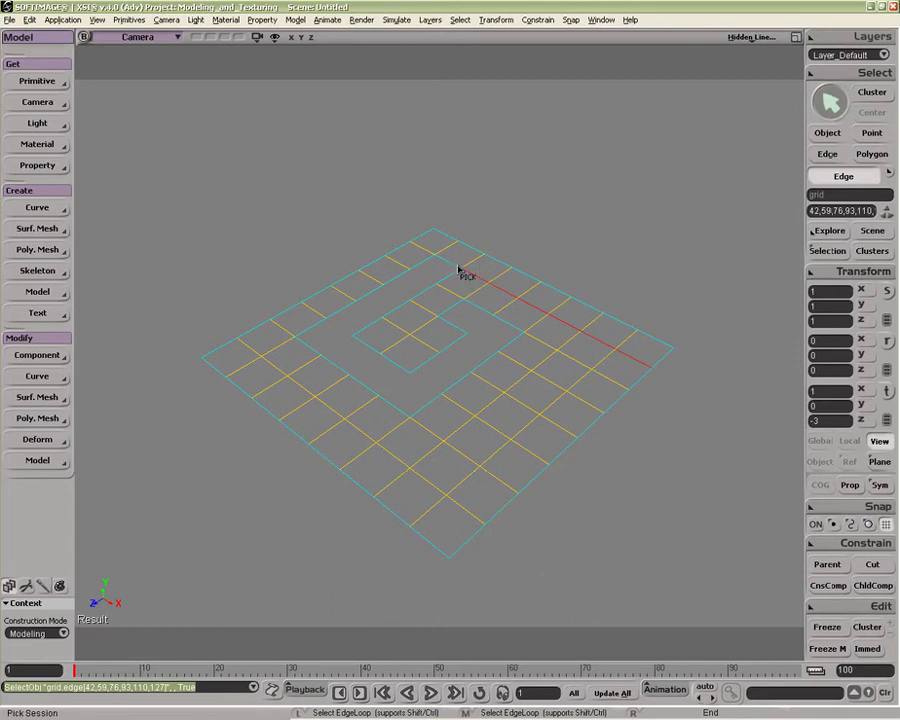
{"action": "left_click", "coordinate": [520, 355]}
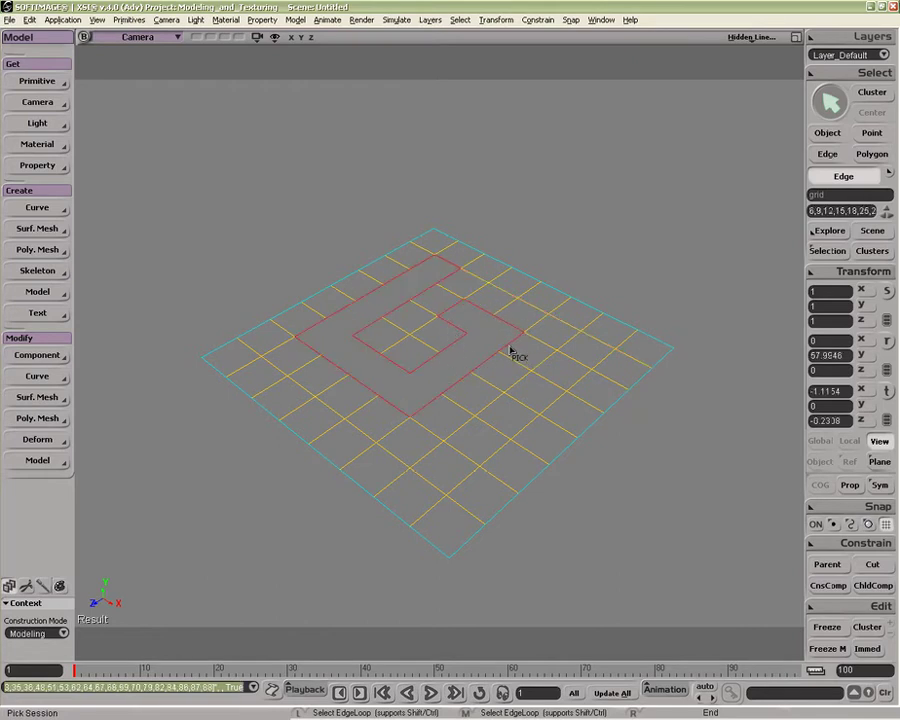
Select the edge loop off the hole's right corner, then the crossing edge loops between the hole and the outer border
{"action": "left_click", "coordinate": [550, 383]}
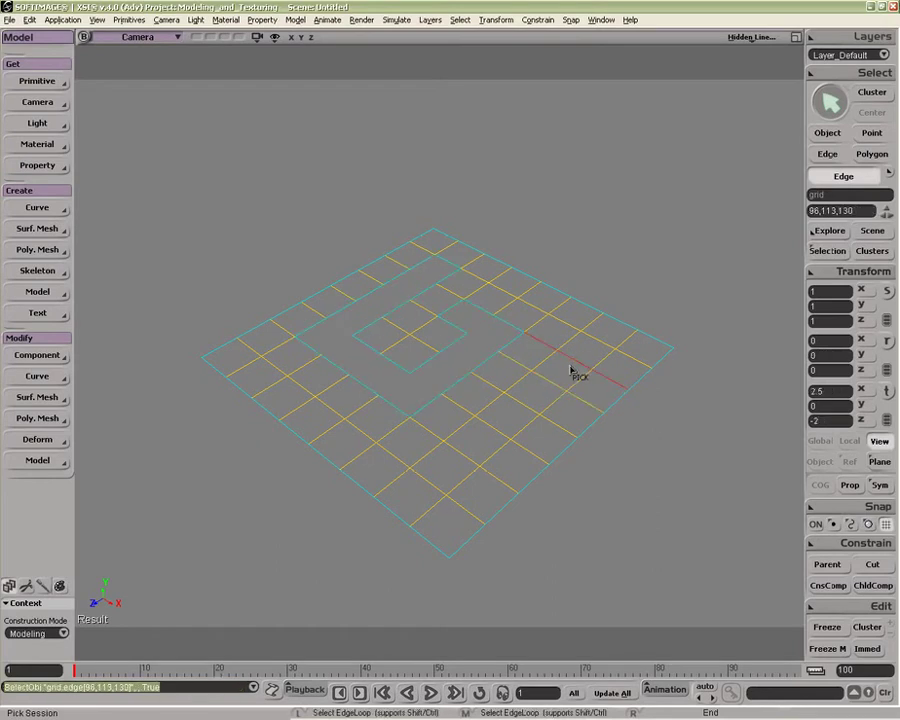
{"action": "left_click", "coordinate": [582, 410]}
{"action": "left_click", "coordinate": [582, 410]}
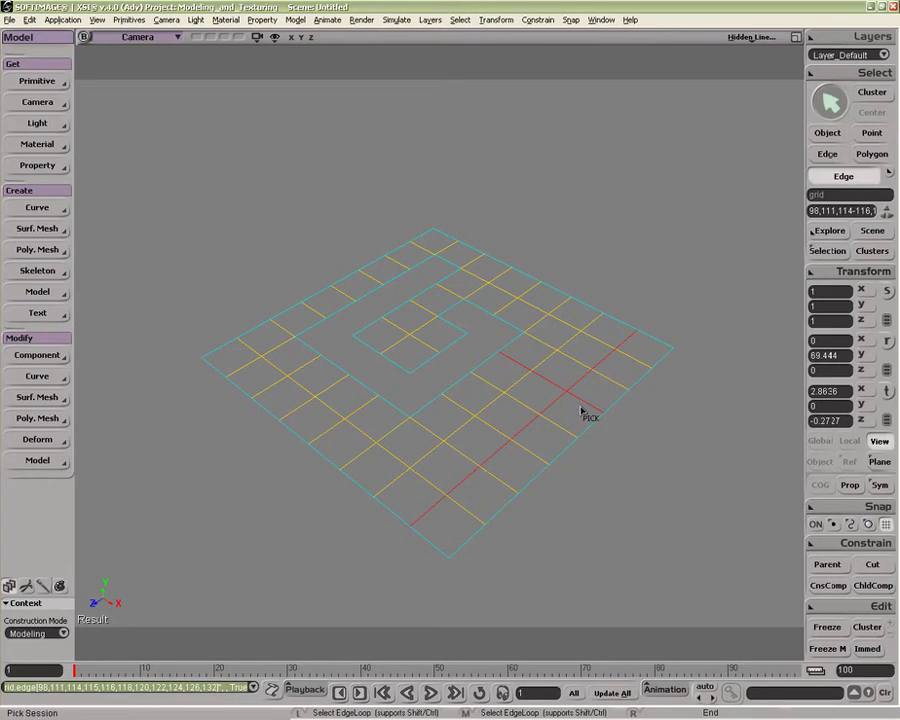
{"action": "left_click_drag", "start_coordinate": [523, 396], "coordinate": [583, 431]}
Select the crossing edge loops near the grid's left corner, add the two parallel loops right of the hole, and end picking
{"action": "left_click_drag", "start_coordinate": [257, 354], "coordinate": [298, 392], "text": "shift"}
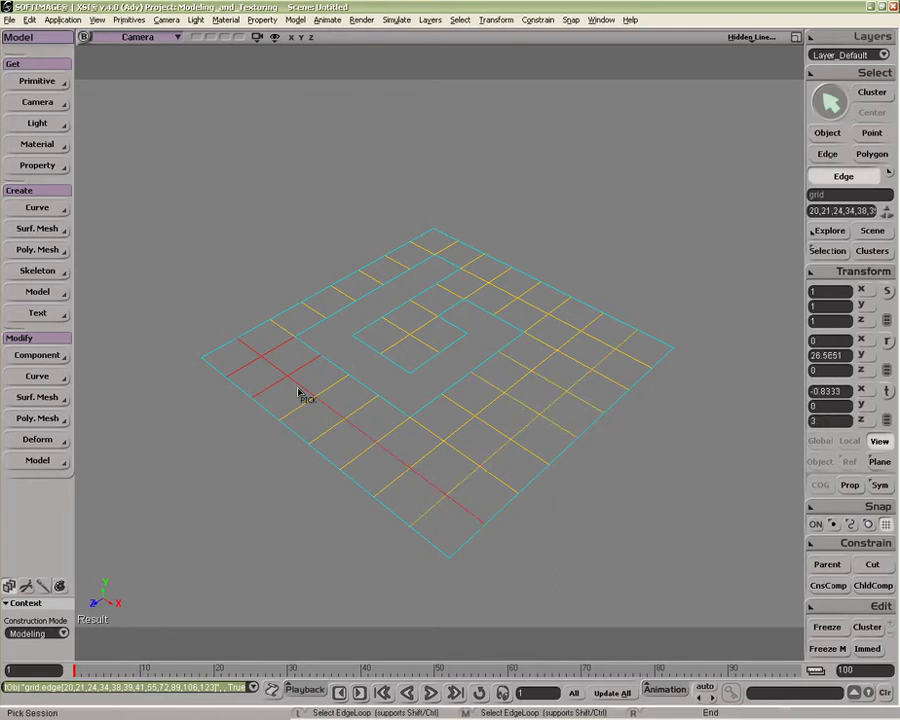
{"action": "left_click", "coordinate": [540, 407], "text": "shift"}
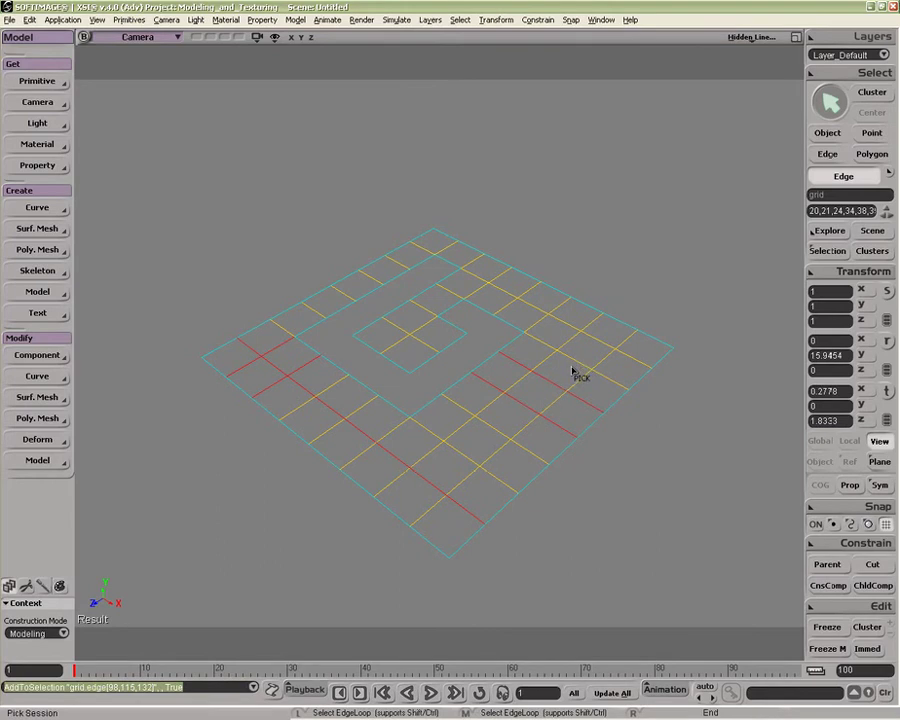
{"action": "right_click", "coordinate": [573, 372]}
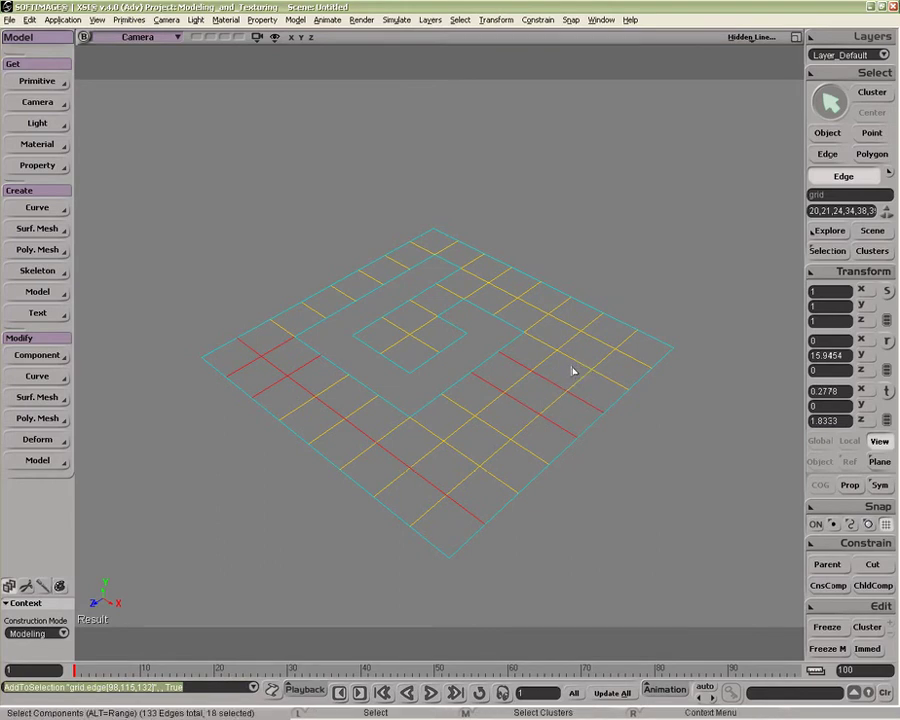
Clear the grid's edge selection
{"action": "left_click", "coordinate": [830, 73]}
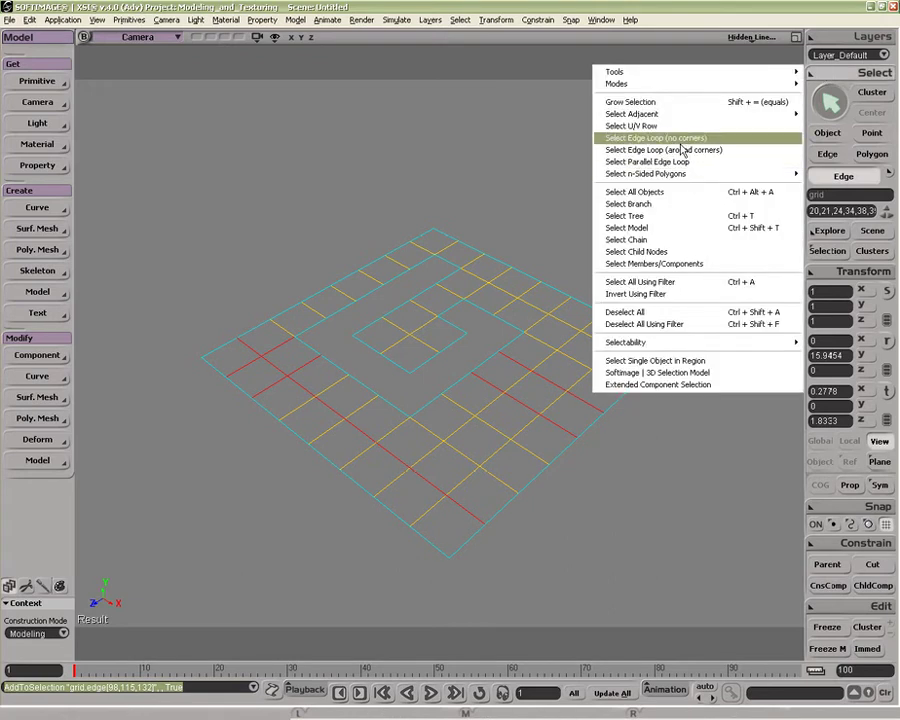
{"action": "left_click", "coordinate": [556, 158]}
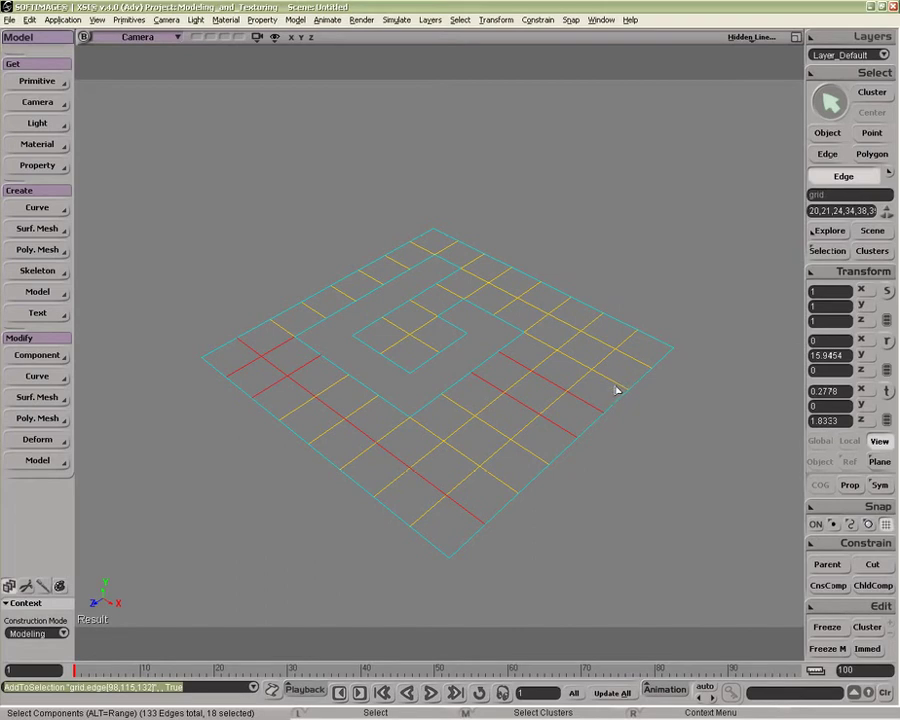
{"action": "left_click", "coordinate": [576, 438]}
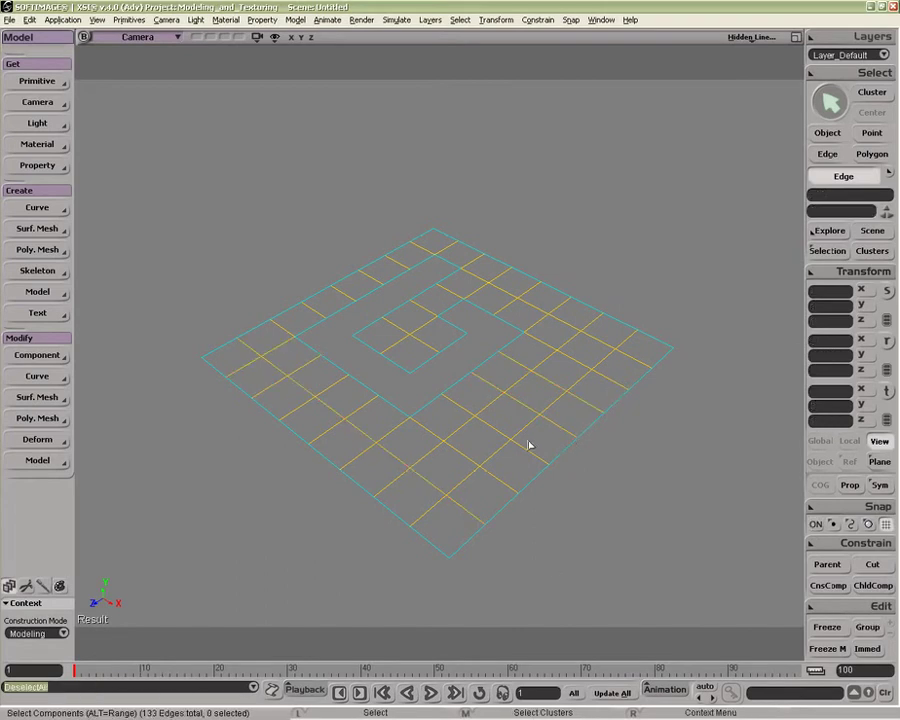
Loop-select the edge row next to the grid's front-left border, then deselect everything
{"action": "key", "text": "alt"}
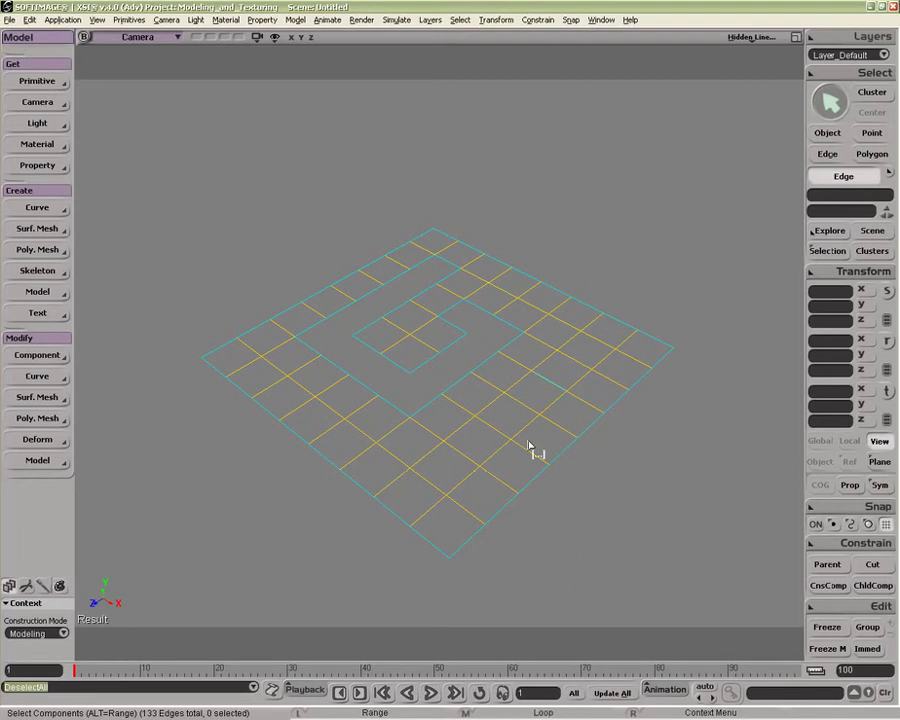
{"action": "middle_click", "coordinate": [463, 518], "text": "alt"}
{"action": "middle_click", "coordinate": [455, 525], "text": "alt"}
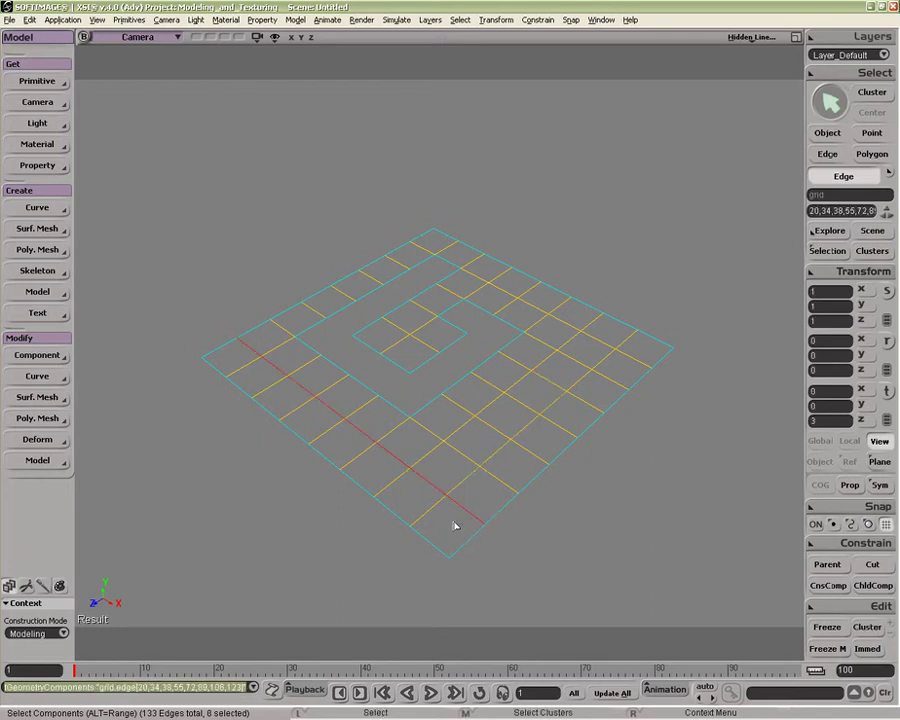
{"action": "key", "text": "ctrl+shift+a"}
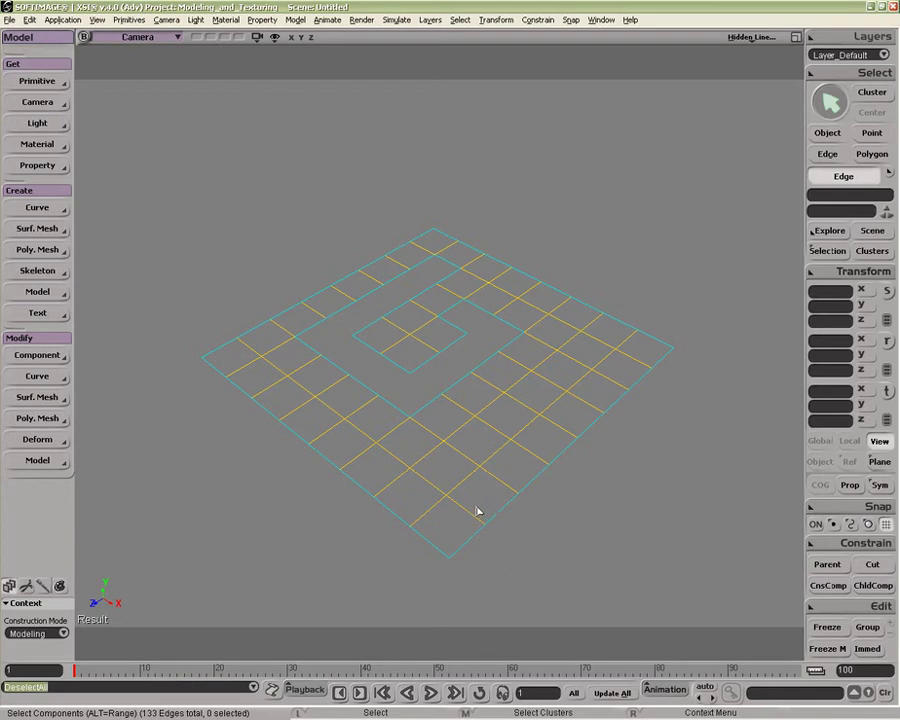
Range-select the full row of edges next to the grid's front-left border, from its front end to its far end
{"action": "key", "text": "e"}
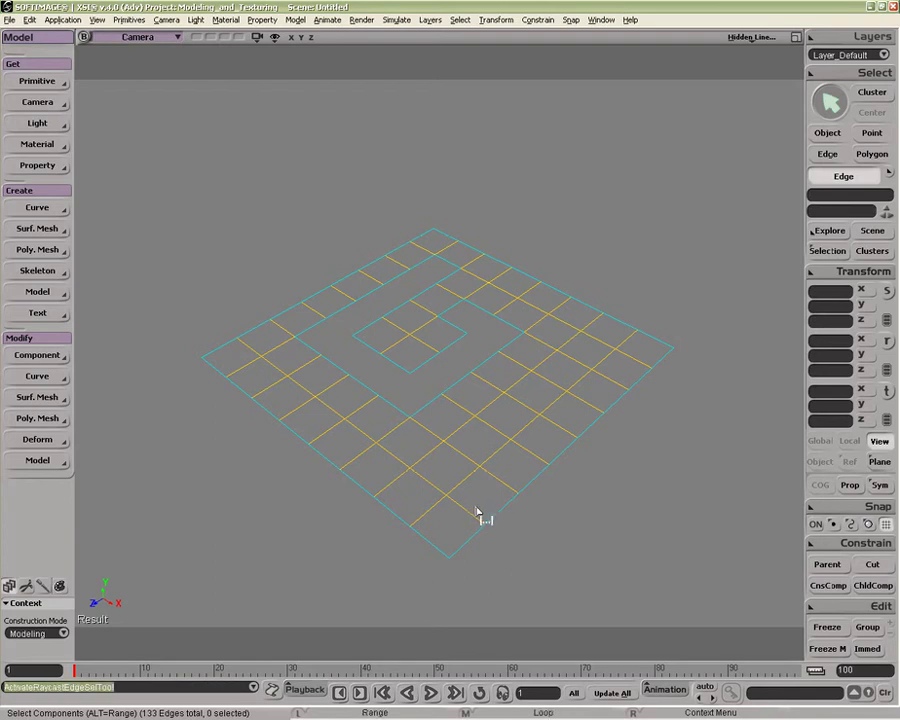
{"action": "left_click", "coordinate": [461, 523], "text": "alt"}
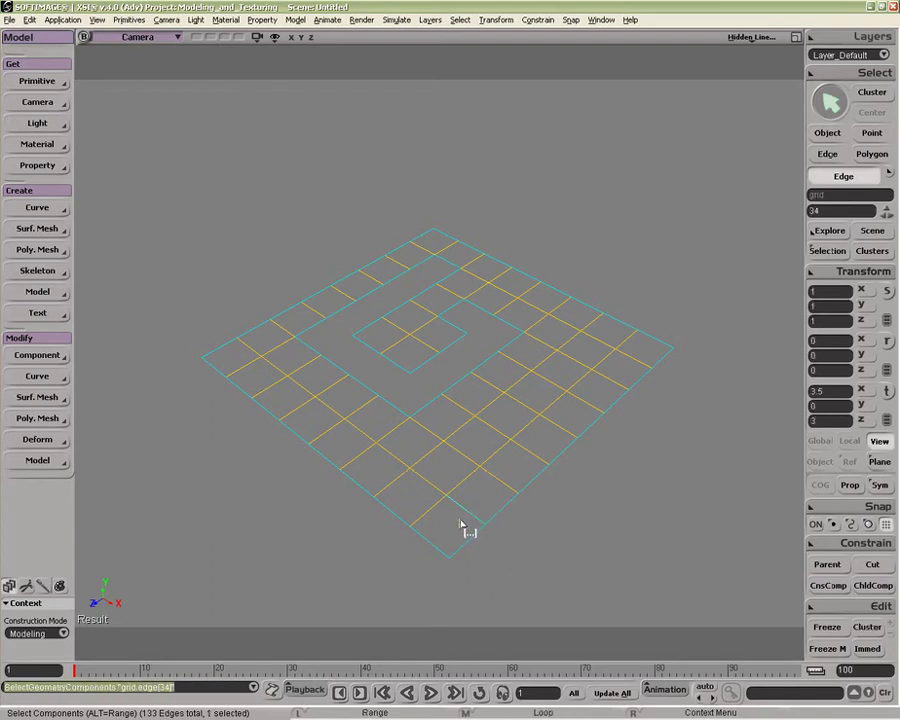
{"action": "left_click", "coordinate": [241, 357], "text": "alt"}
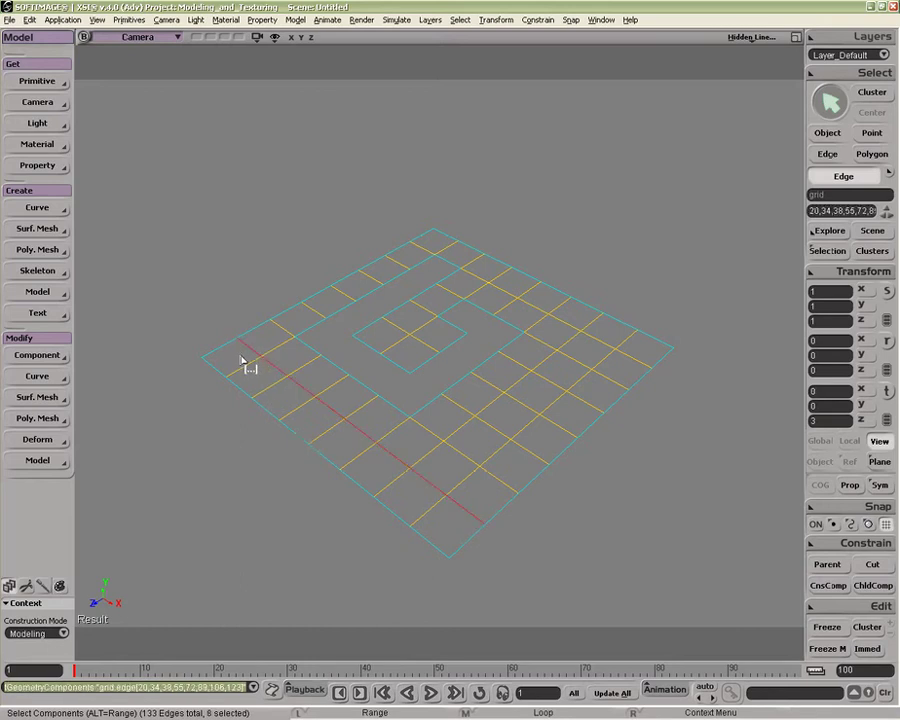
Range-select an edge path from the front-left to the front-right border, then one from the edge behind the hole to the front-left border
{"action": "left_click", "coordinate": [408, 494]}
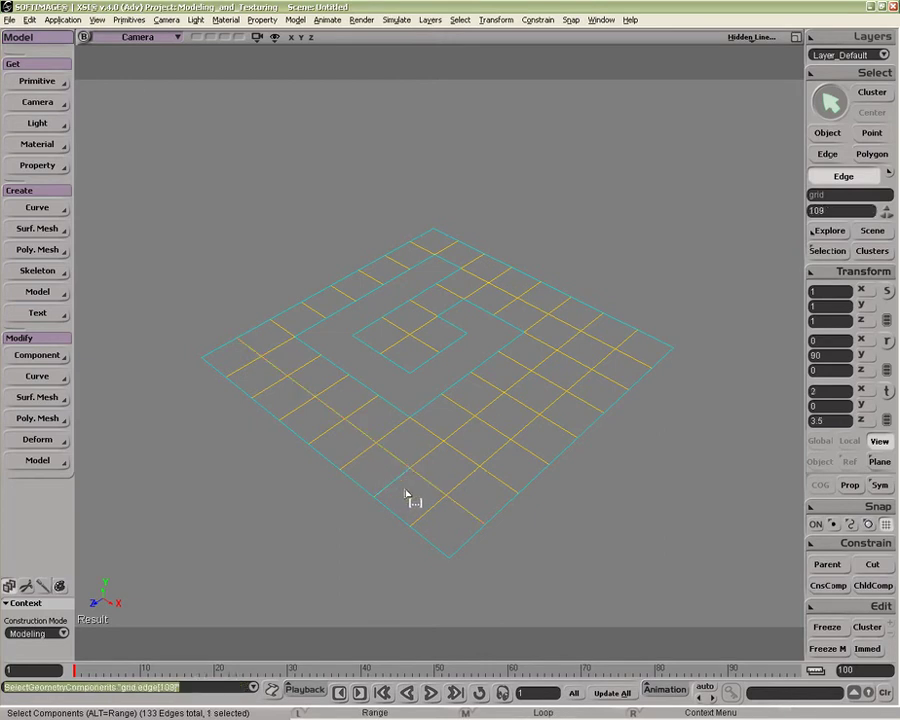
{"action": "left_click", "coordinate": [604, 391], "text": "alt"}
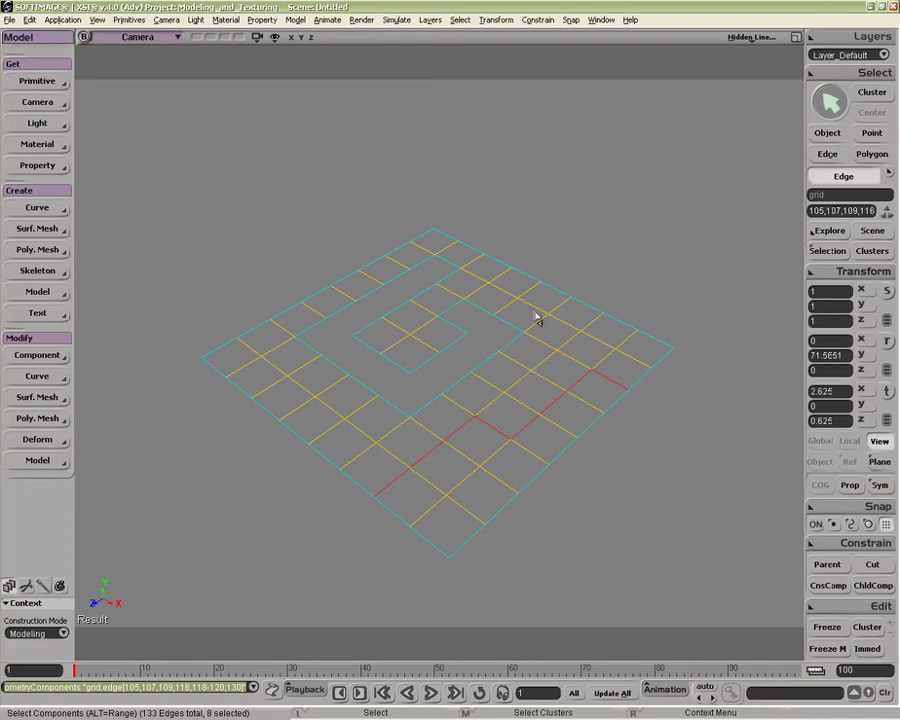
{"action": "left_click", "coordinate": [506, 293]}
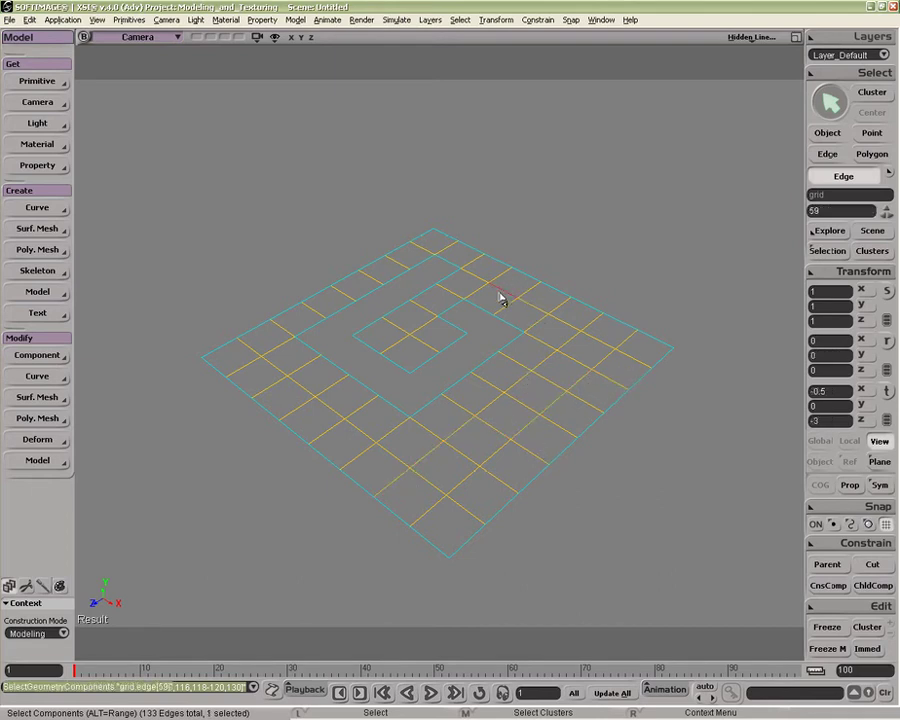
{"action": "left_click", "coordinate": [385, 486], "text": "alt"}
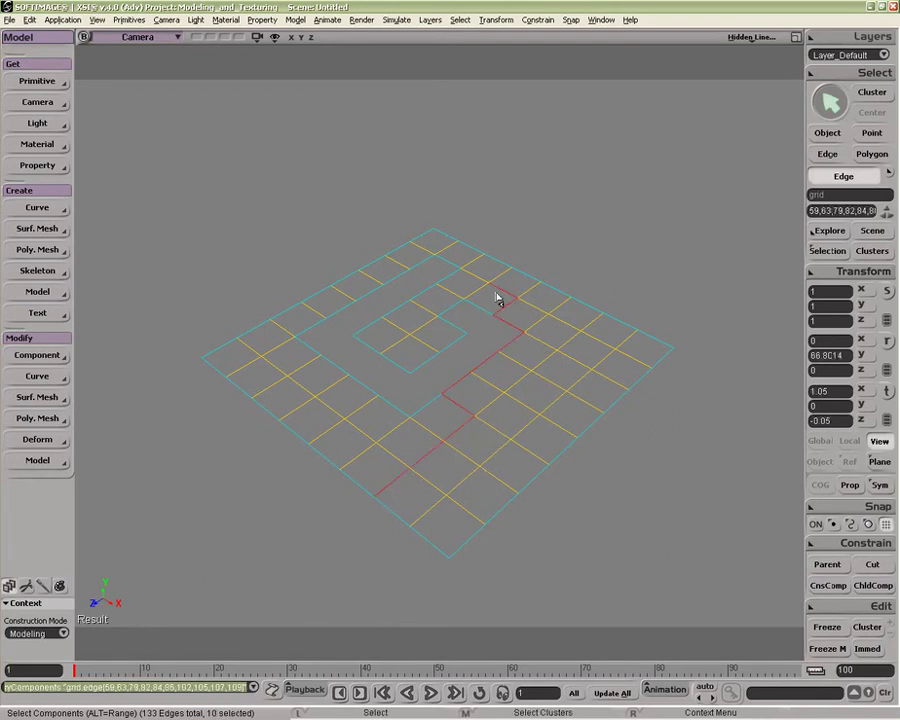
Loop-select the edge row beside the front-right border and parallel rows, then the hole's boundary, then the row beside the back-right border
{"action": "middle_click", "coordinate": [441, 517], "text": "alt"}
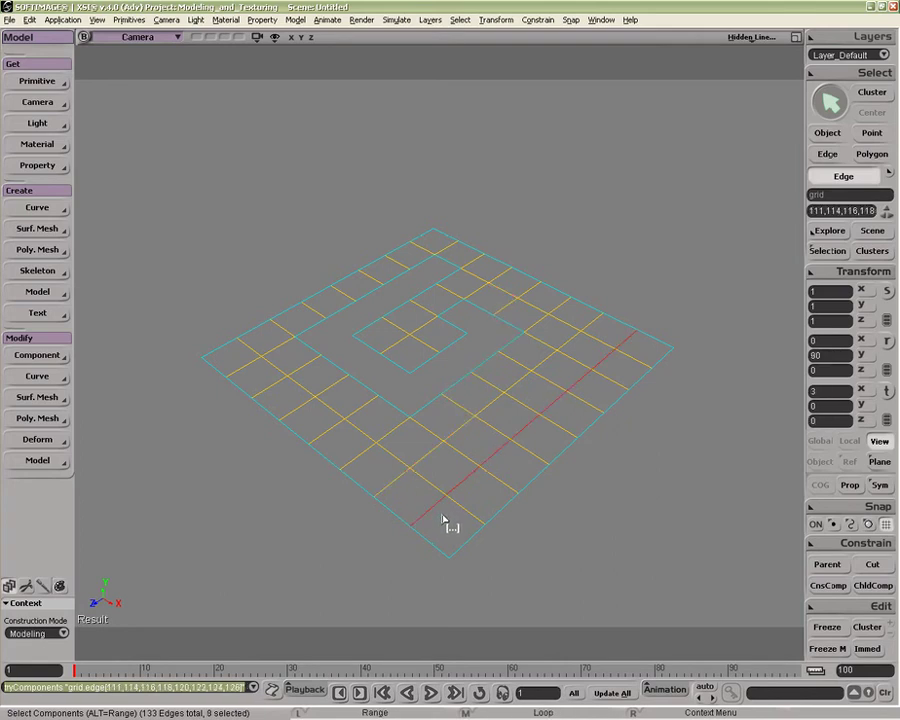
{"action": "middle_click", "coordinate": [404, 480], "text": "alt"}
{"action": "middle_click", "coordinate": [364, 461], "text": "alt"}
{"action": "middle_click", "coordinate": [368, 392], "text": "alt"}
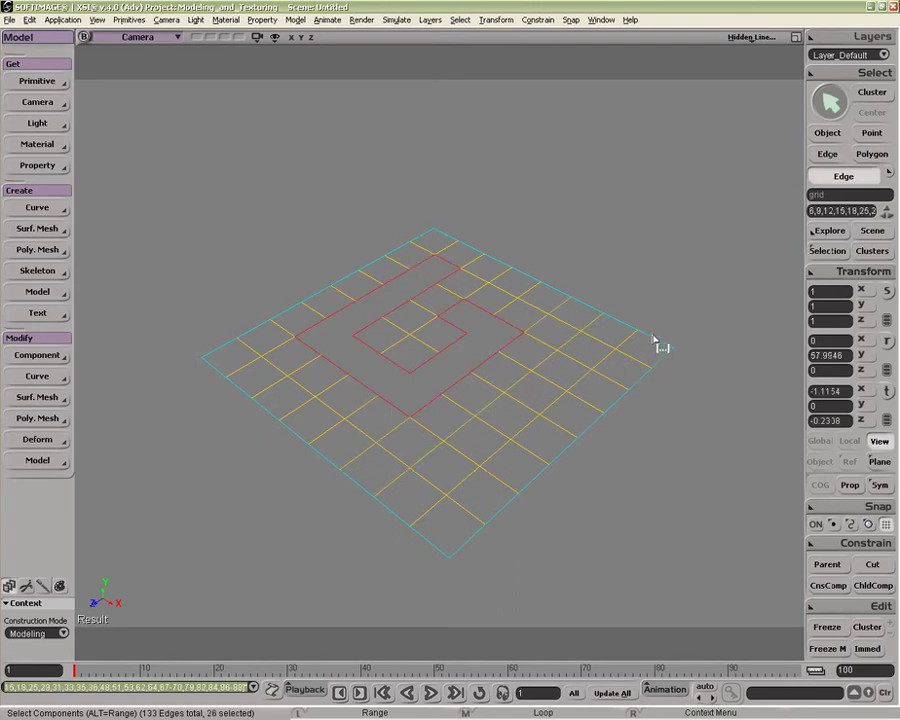
{"action": "middle_click", "coordinate": [653, 348], "text": "alt"}
{"action": "middle_click", "coordinate": [597, 350], "text": "alt"}
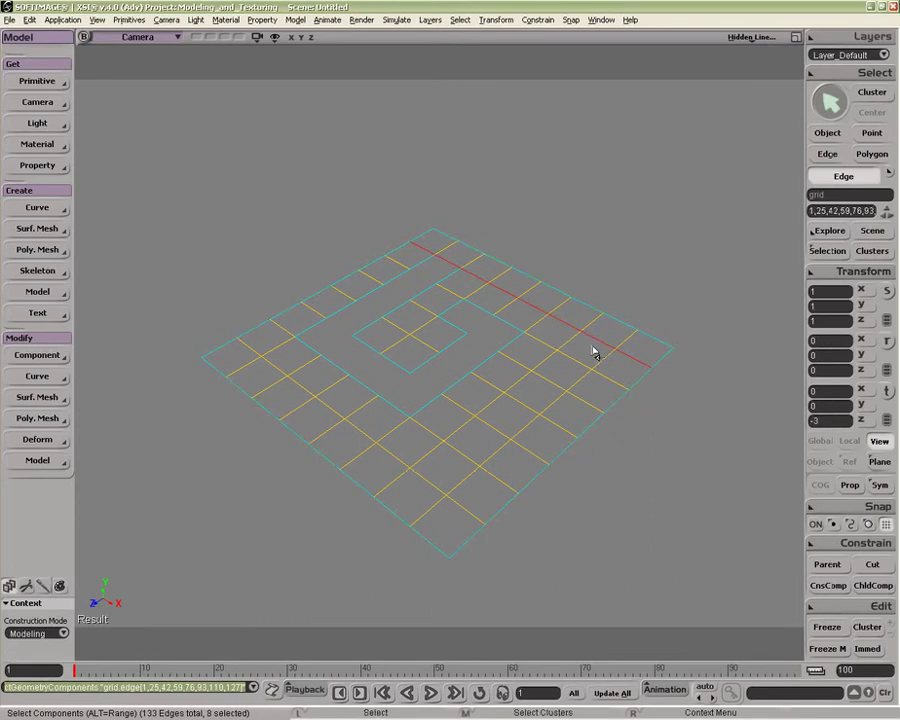
Range-select five polygons in the second row from the front-right border, and add a four-polygon range in the third row
{"action": "key", "text": "y"}
{"action": "left_click", "coordinate": [605, 334]}
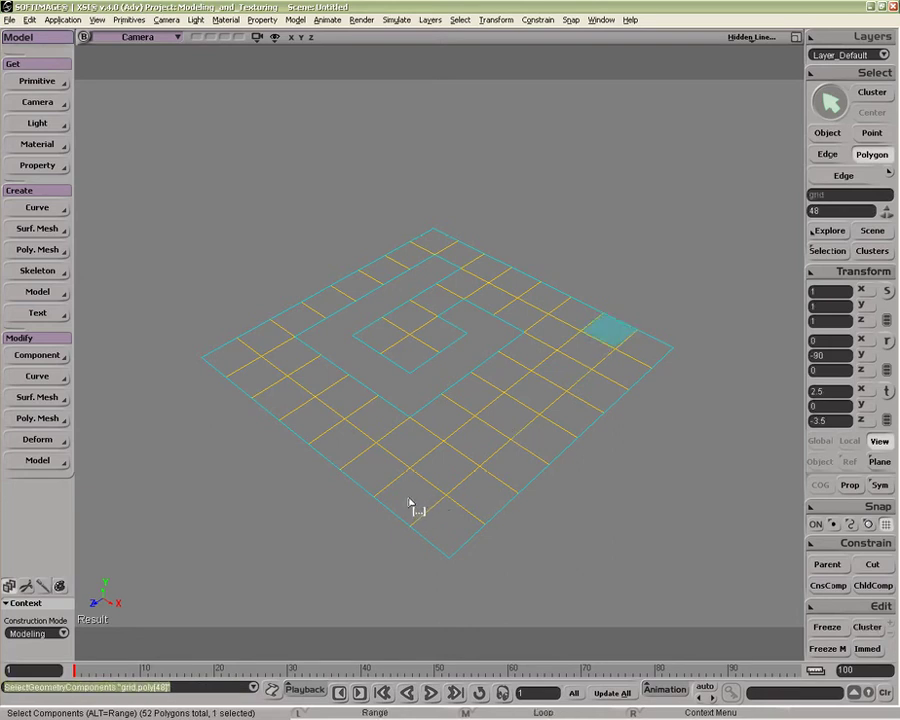
{"action": "left_click", "coordinate": [505, 424], "text": "alt"}
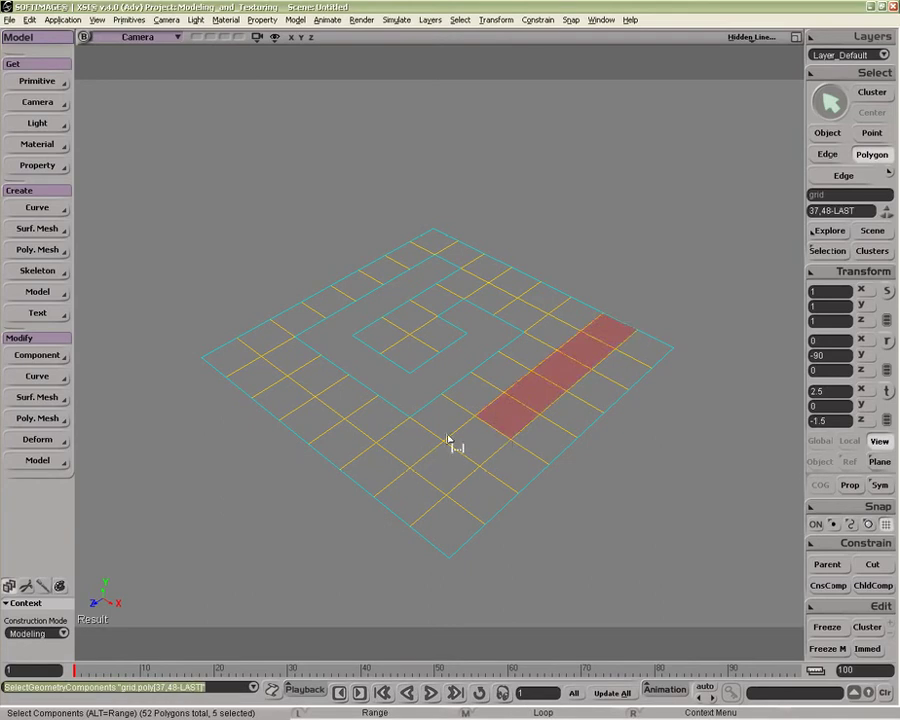
{"action": "left_click", "coordinate": [466, 440], "text": "alt+shift"}
{"action": "left_click", "coordinate": [386, 482], "text": "alt+shift"}
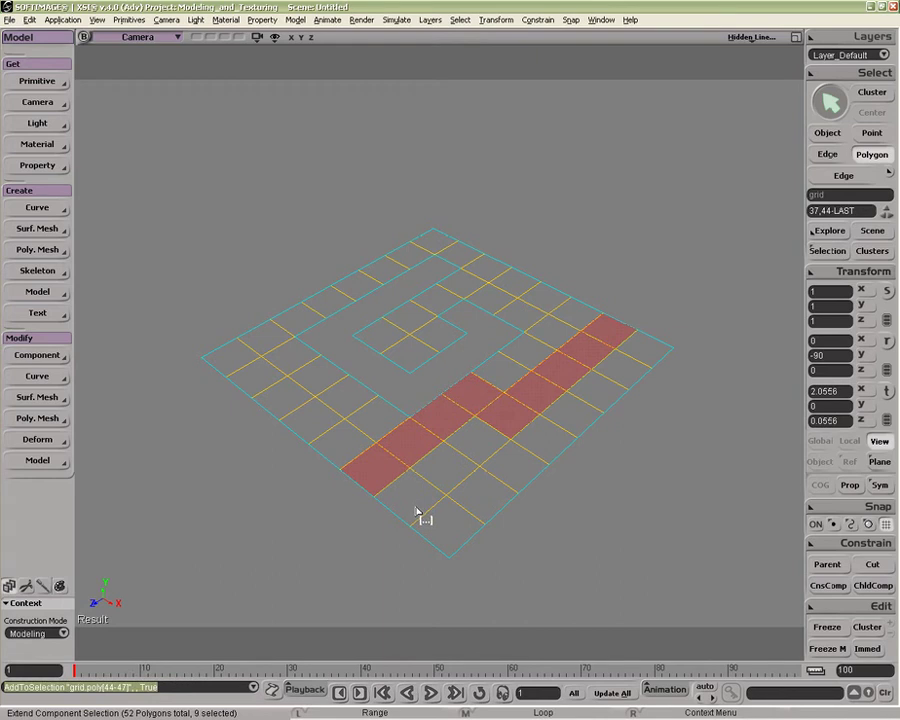
Extend the polygon selection with ranges covering the whole row along the front-left border
{"action": "left_click", "coordinate": [407, 505], "text": "alt+shift"}
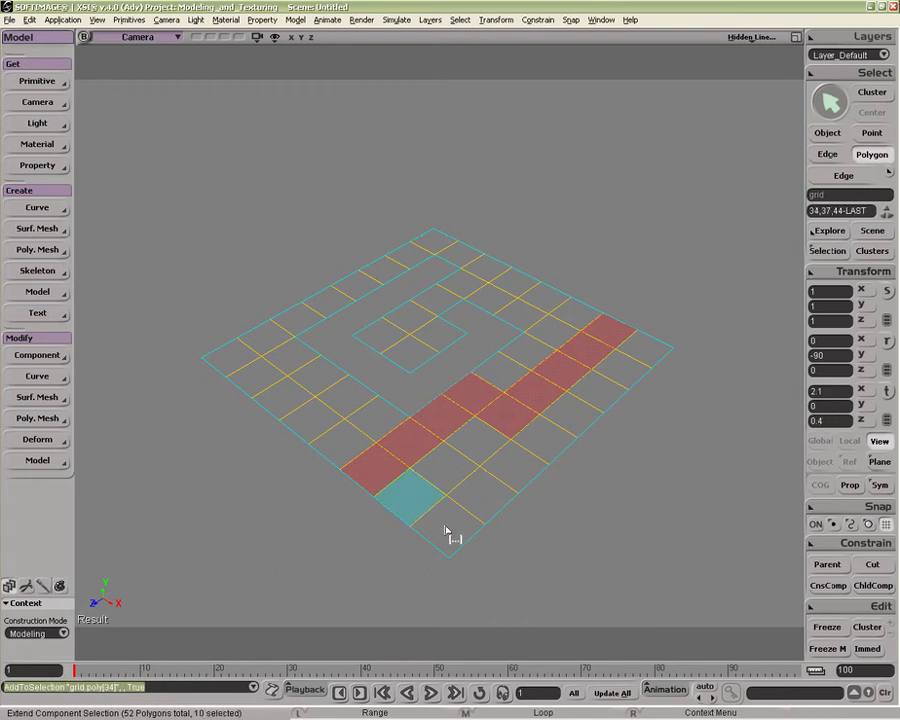
{"action": "left_click", "coordinate": [437, 526], "text": "alt+shift"}
{"action": "left_click", "coordinate": [392, 478], "text": "alt+shift"}
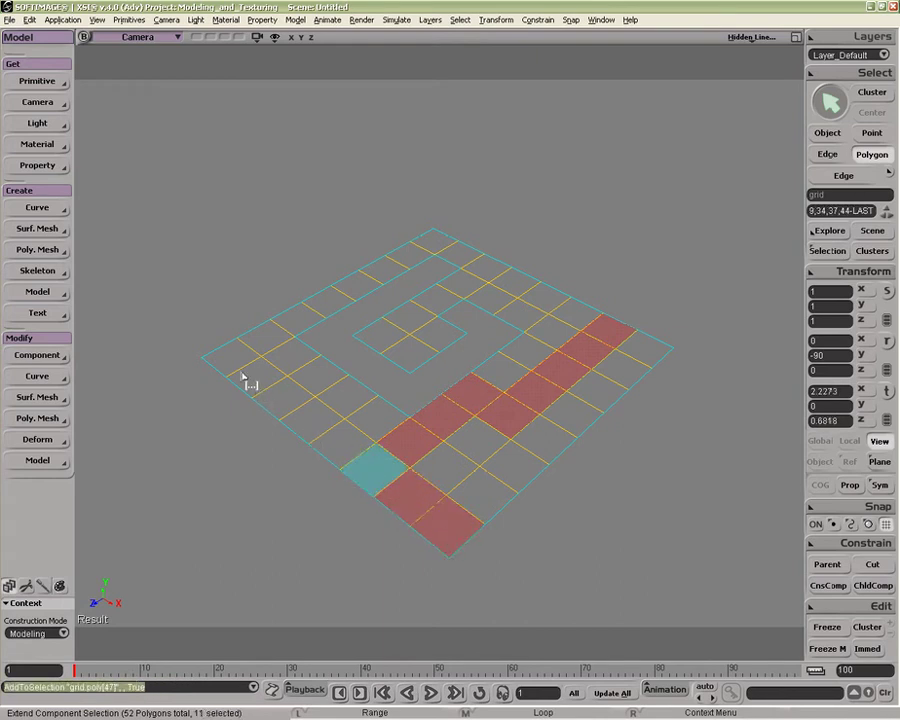
{"action": "left_click", "coordinate": [235, 362], "text": "alt+shift"}
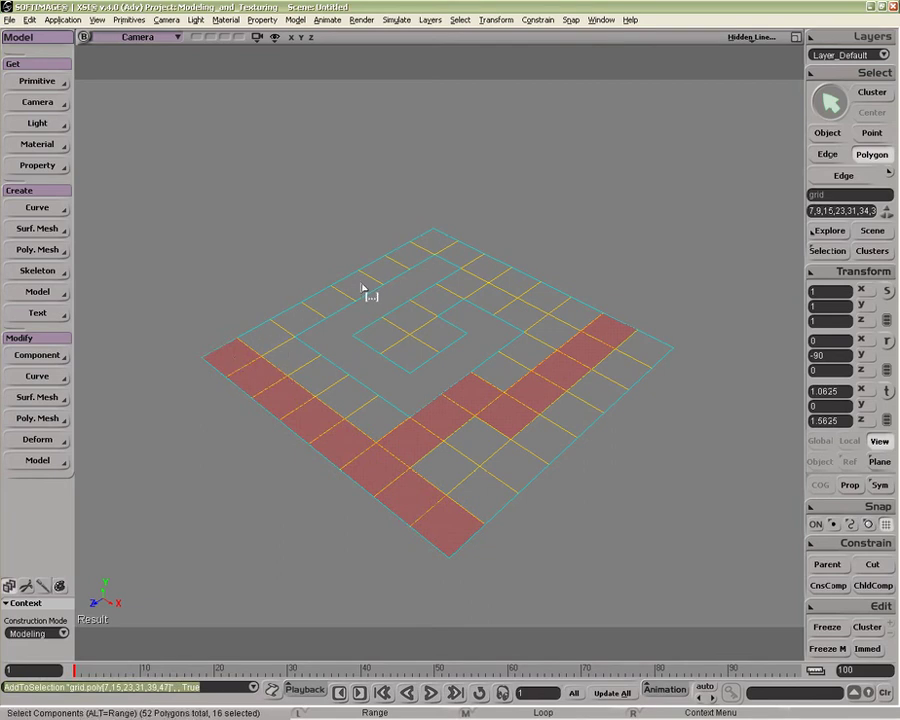
Range-select the polygon row along the back-right border, then the row along the front-right border
{"action": "left_click", "coordinate": [433, 244], "text": "alt"}
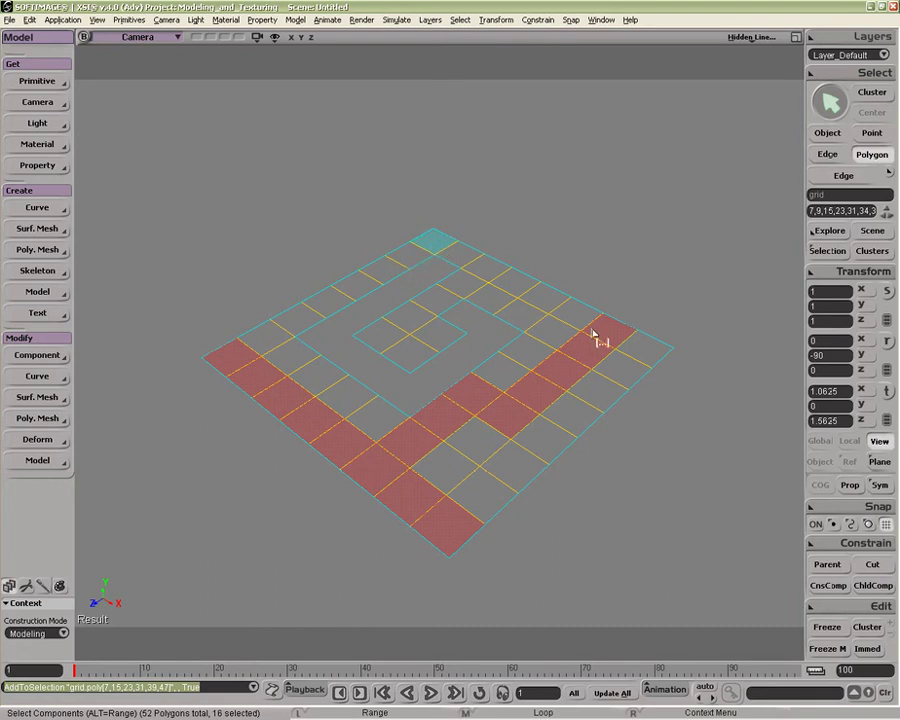
{"action": "left_click", "coordinate": [632, 346], "text": "alt"}
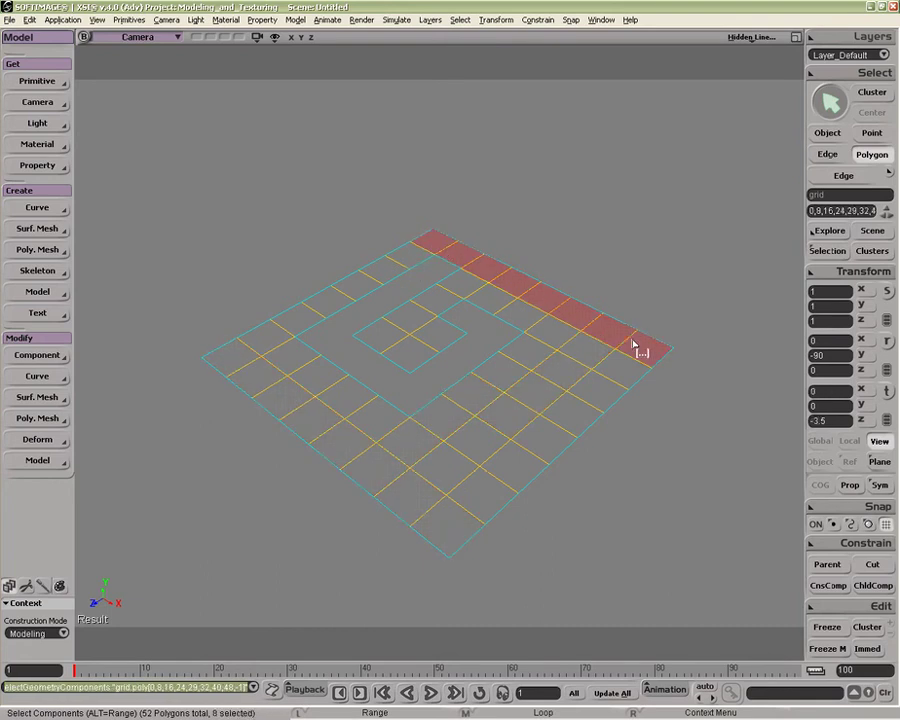
{"action": "left_click", "coordinate": [598, 398], "text": "alt"}
{"action": "left_click", "coordinate": [462, 524], "text": "alt"}
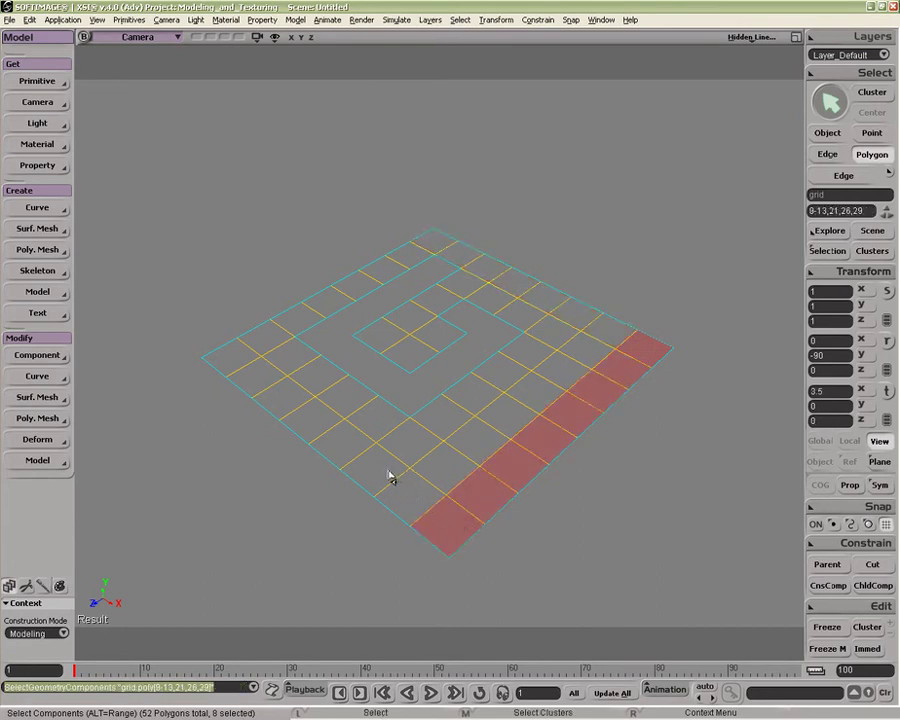
Range-select the full second polygon row from the front-right border, then the six-polygon range in the second row from the back-right border
{"action": "left_click", "coordinate": [438, 522]}
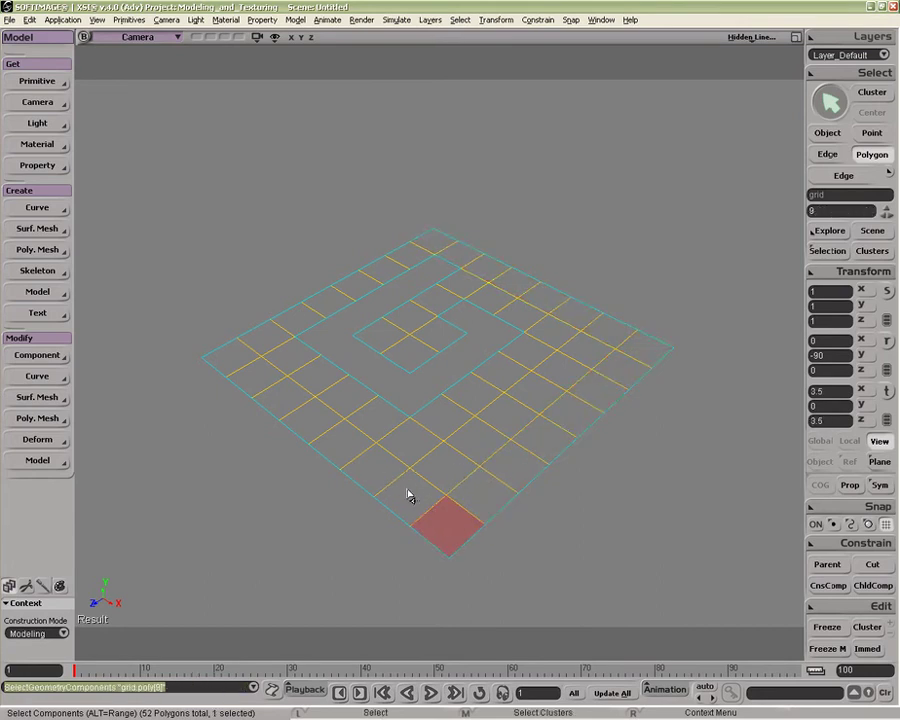
{"action": "left_click", "coordinate": [417, 505]}
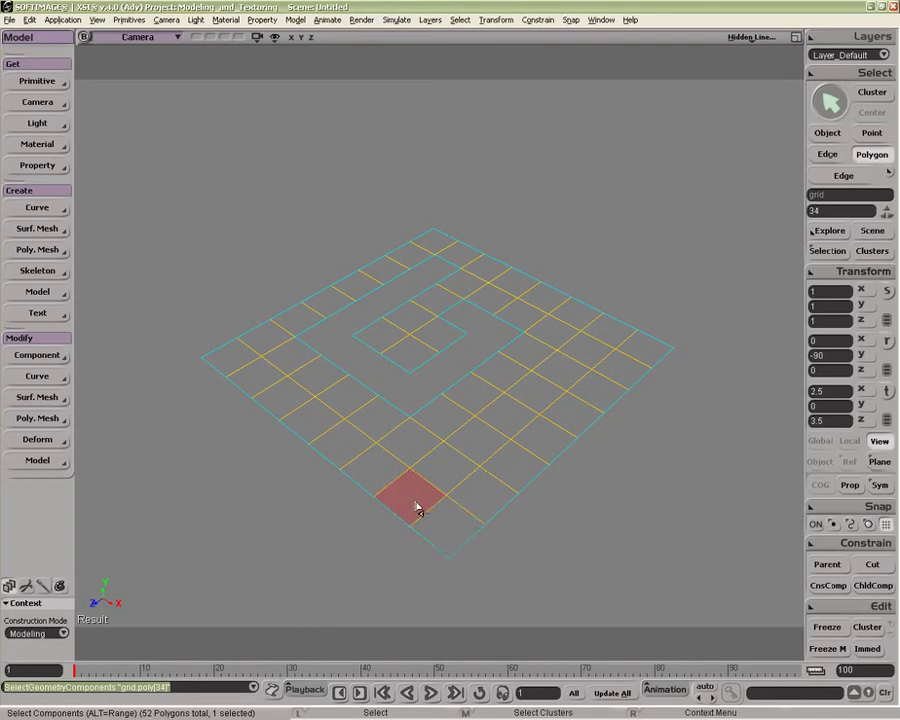
{"action": "left_click", "coordinate": [613, 334], "text": "alt"}
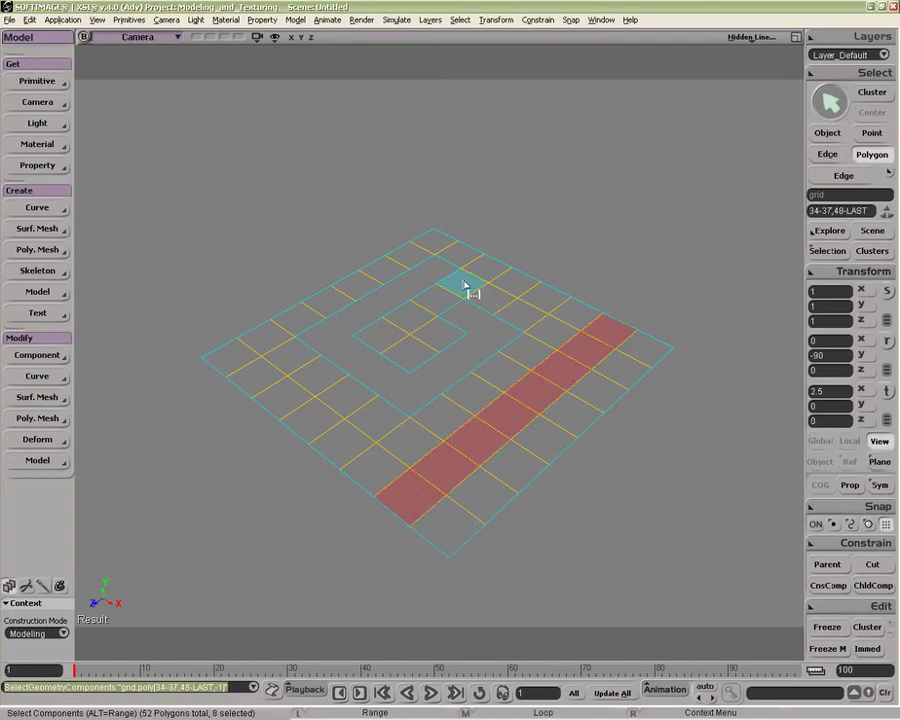
{"action": "left_click", "coordinate": [554, 339], "text": "alt"}
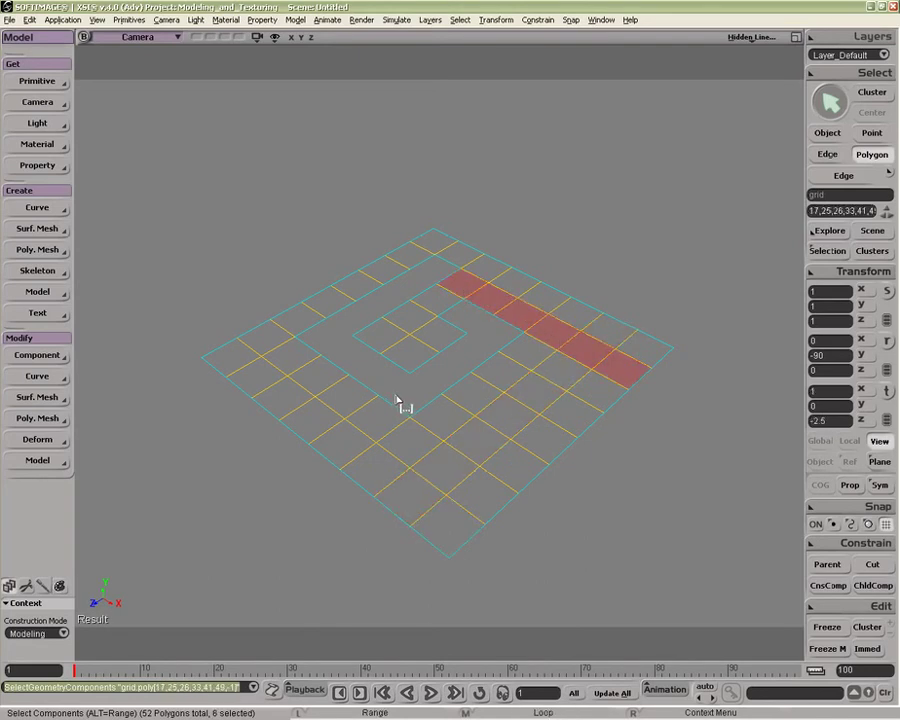
Try polygon picks around the hole's front, finishing with the four front-end polygons of the third row from the front-right border
{"action": "left_click", "coordinate": [417, 505]}
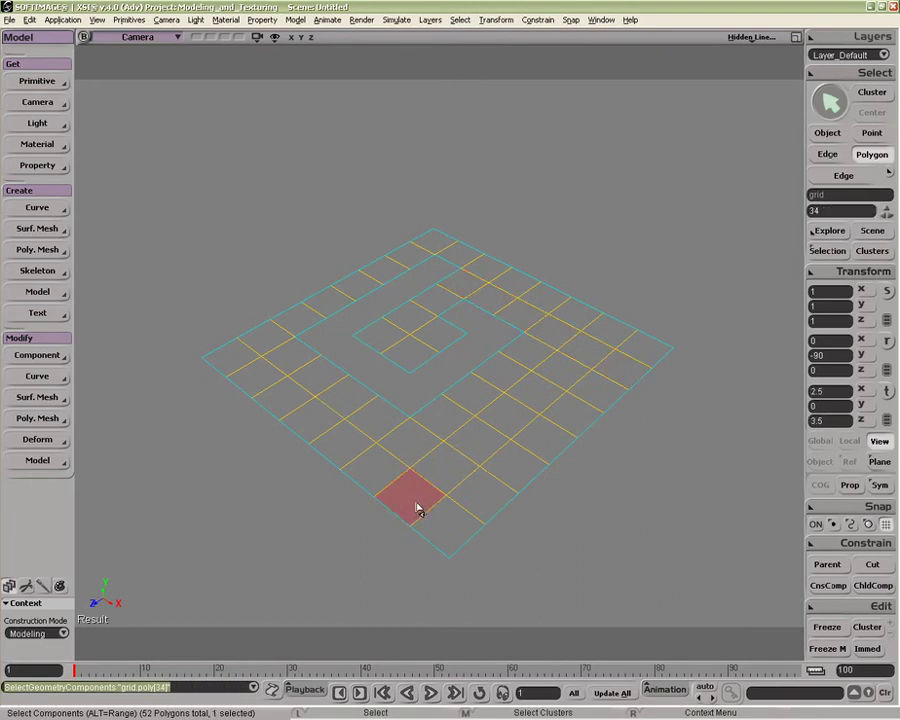
{"action": "left_click", "coordinate": [490, 448], "text": "alt"}
{"action": "left_click", "coordinate": [283, 362]}
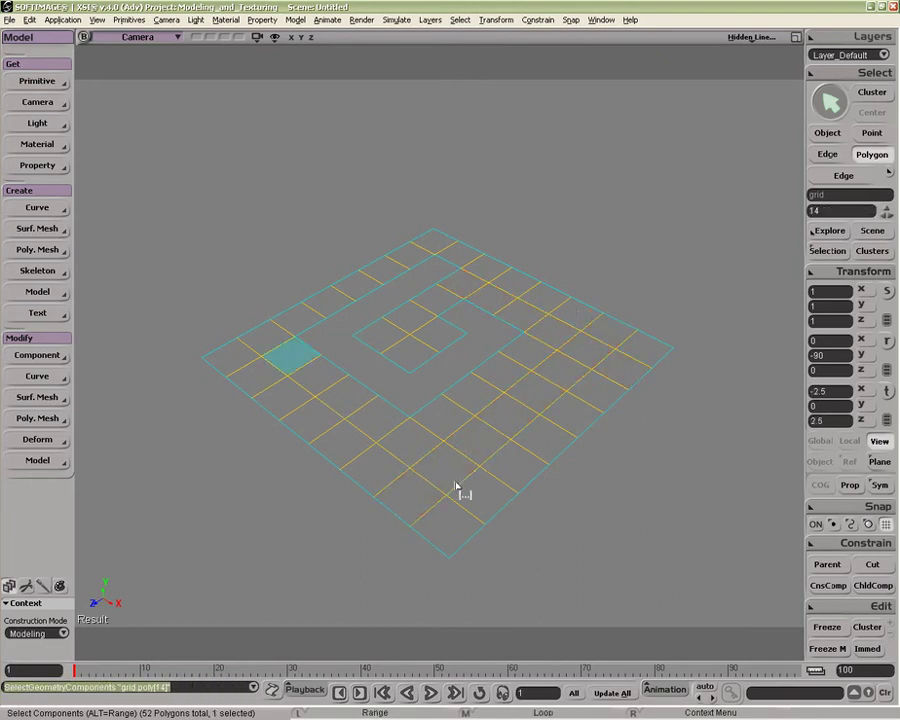
{"action": "left_click", "coordinate": [475, 494], "text": "alt"}
{"action": "left_click", "coordinate": [440, 416]}
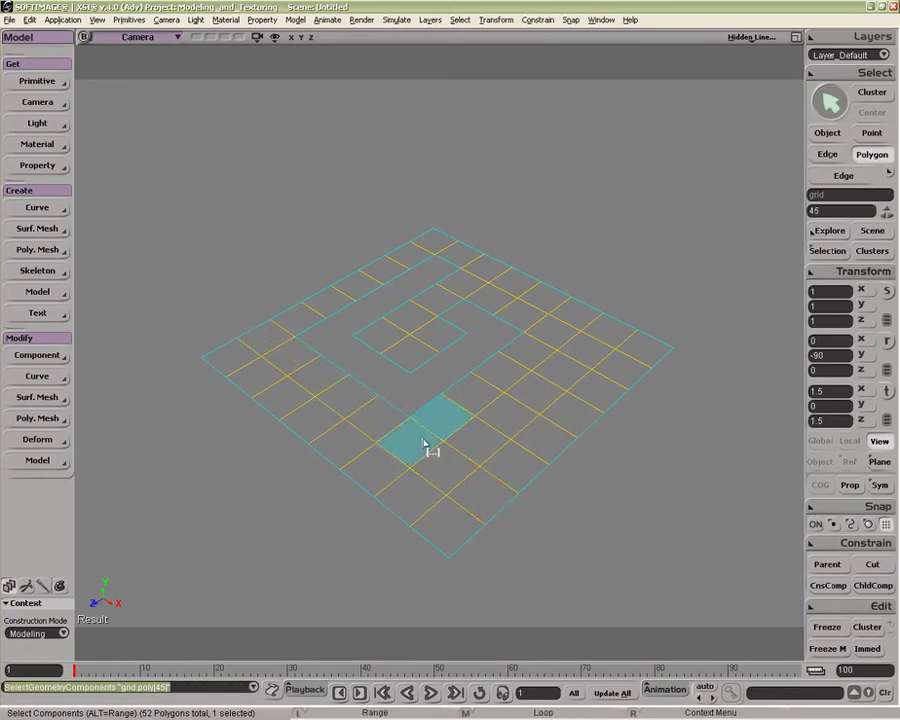
{"action": "left_click", "coordinate": [430, 444], "text": "alt"}
{"action": "left_click", "coordinate": [466, 415]}
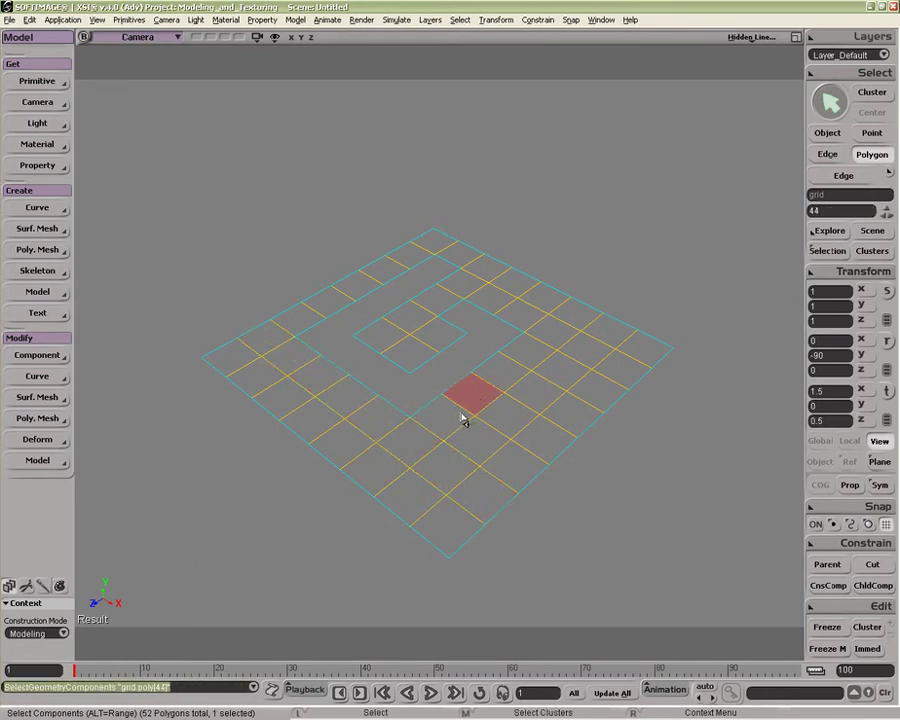
{"action": "left_click", "coordinate": [461, 424], "text": "alt"}
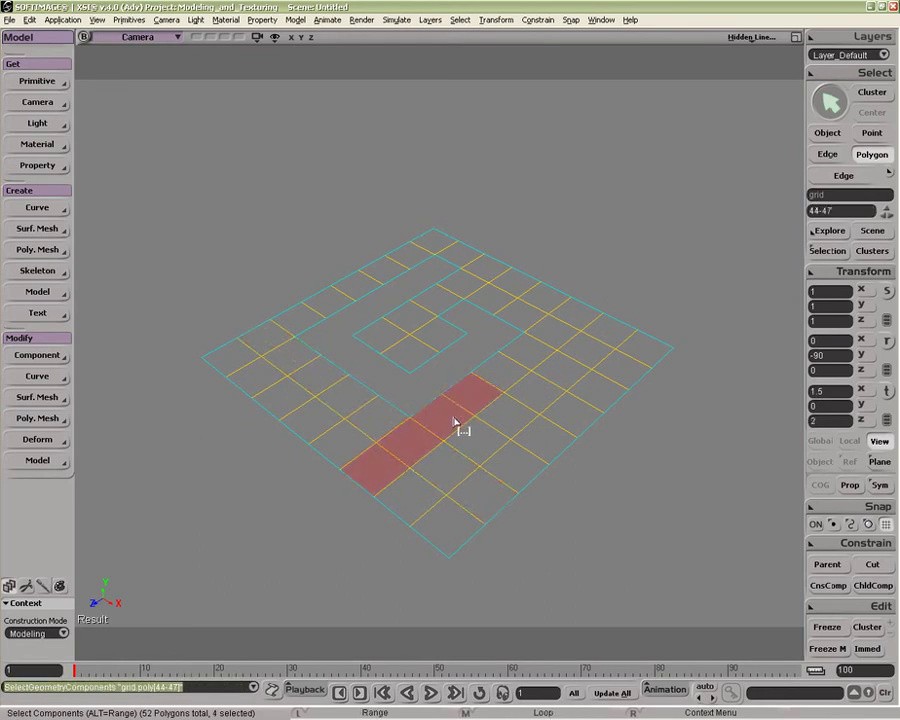
Select the three back-end polygons of the third row from the front-right border
{"action": "left_click", "coordinate": [512, 374]}
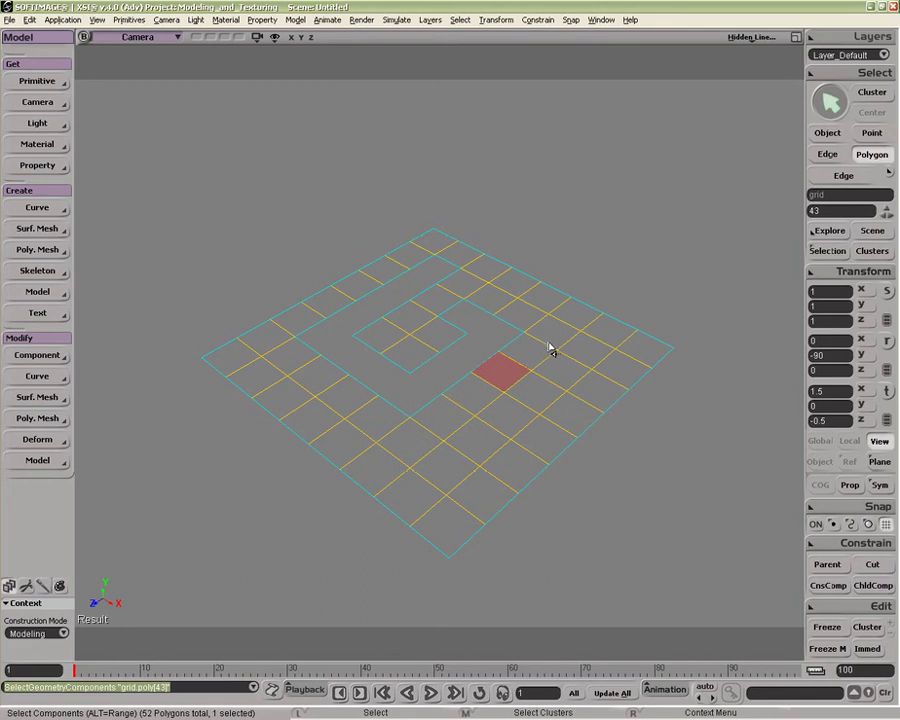
{"action": "left_click", "coordinate": [574, 320]}
{"action": "left_click", "coordinate": [546, 350], "text": "alt"}
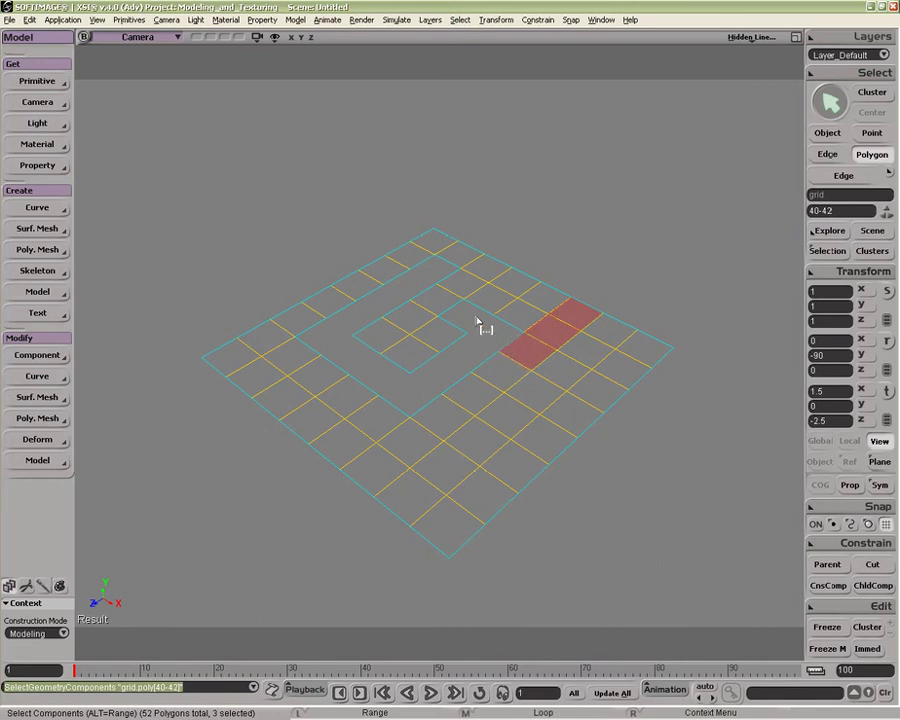
Loop-select the full second polygon row from the front-right border, then loop-select the full third row
{"action": "left_click", "coordinate": [605, 335]}
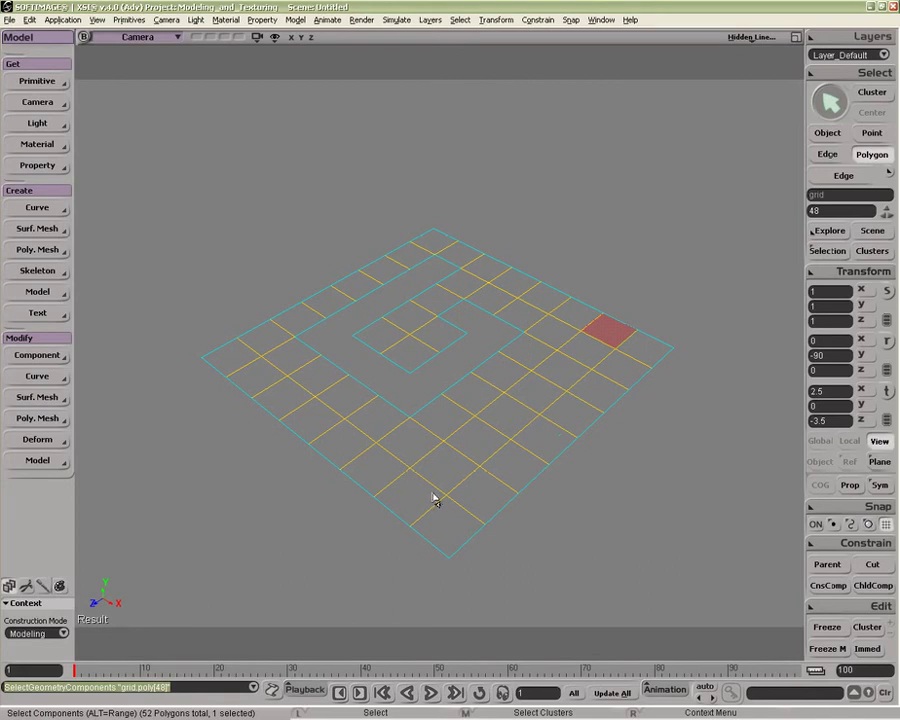
{"action": "middle_click", "coordinate": [586, 356], "text": "alt"}
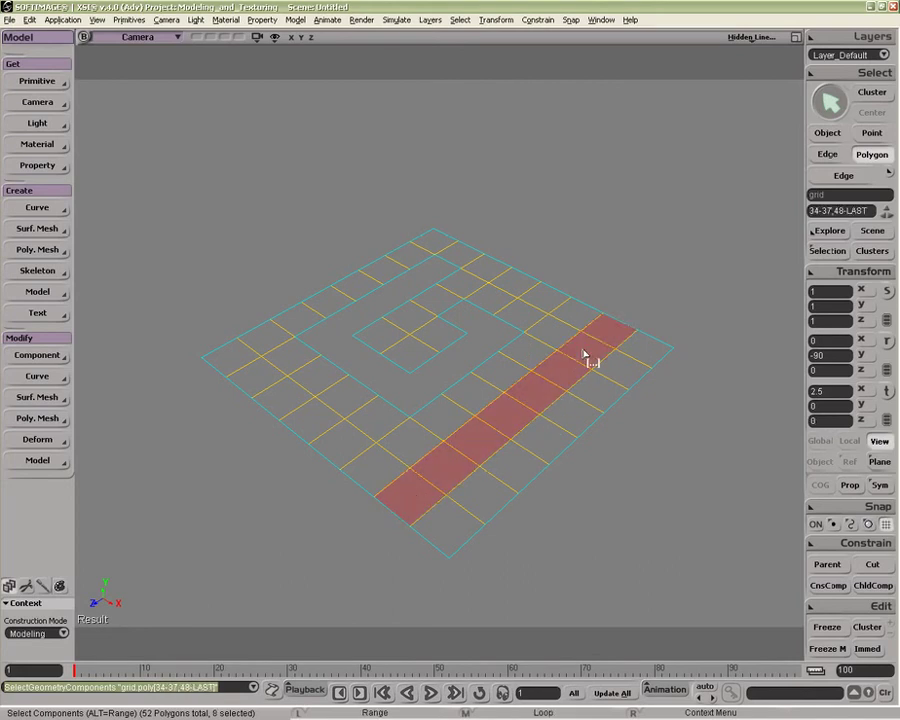
{"action": "left_click", "coordinate": [577, 318]}
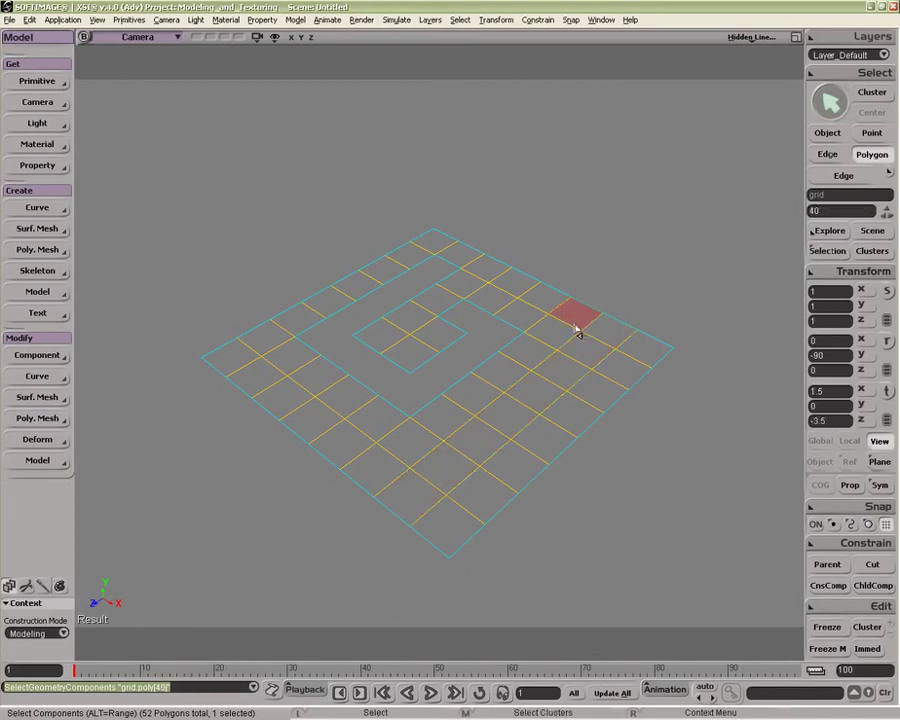
{"action": "left_click", "coordinate": [486, 397], "text": "alt"}
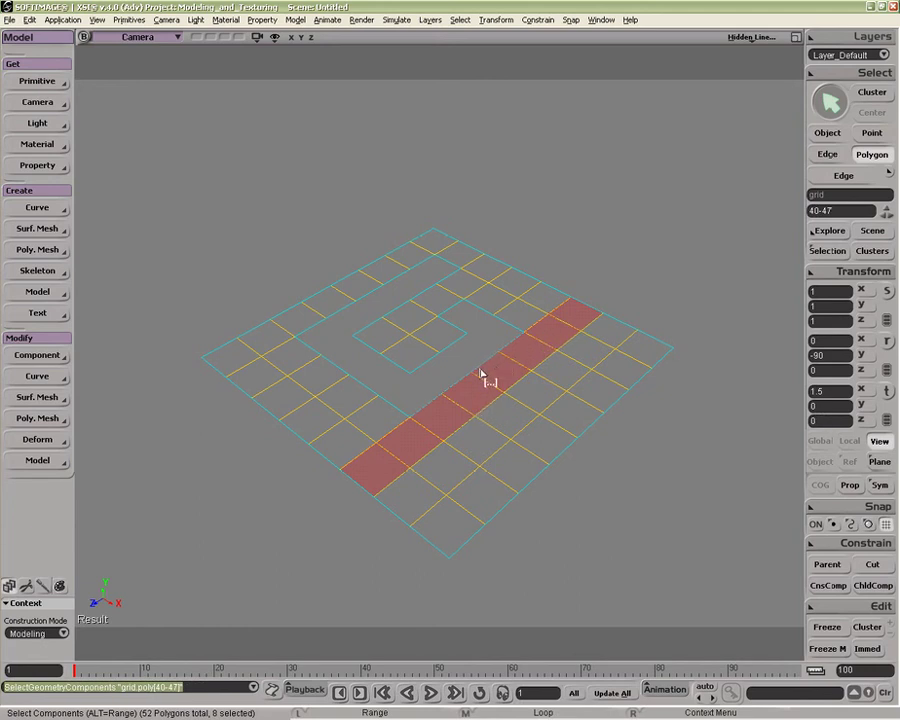
Repeat the loop selection of the third row from the front-right border, starting from its third polygon, then its second, counted from the back end
{"action": "left_click", "coordinate": [577, 318]}
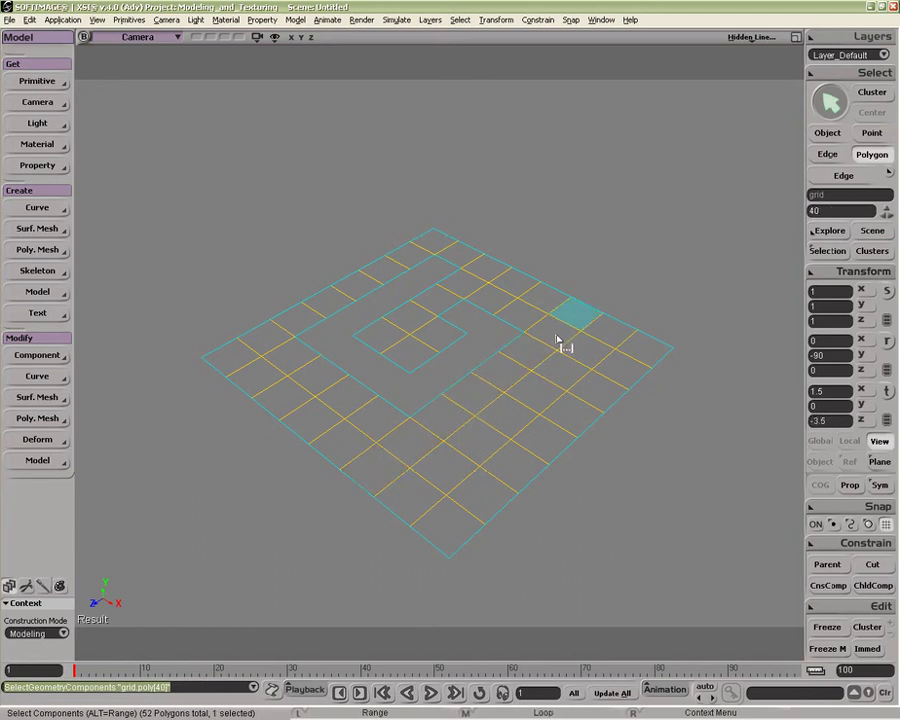
{"action": "mouse_move", "coordinate": [557, 340]}
{"action": "left_mouse_down"}
{"action": "mouse_move", "coordinate": [526, 356]}
{"action": "mouse_move", "coordinate": [518, 346]}
{"action": "mouse_move", "coordinate": [519, 373]}
{"action": "left_mouse_up"}
{"action": "left_click", "coordinate": [534, 362]}
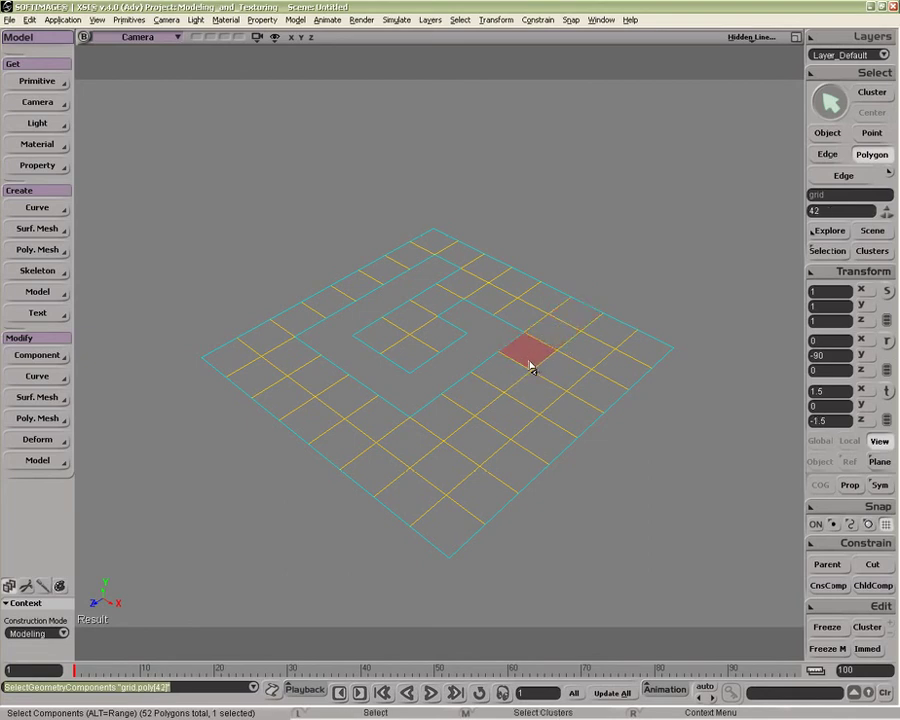
{"action": "key", "text": "alt"}
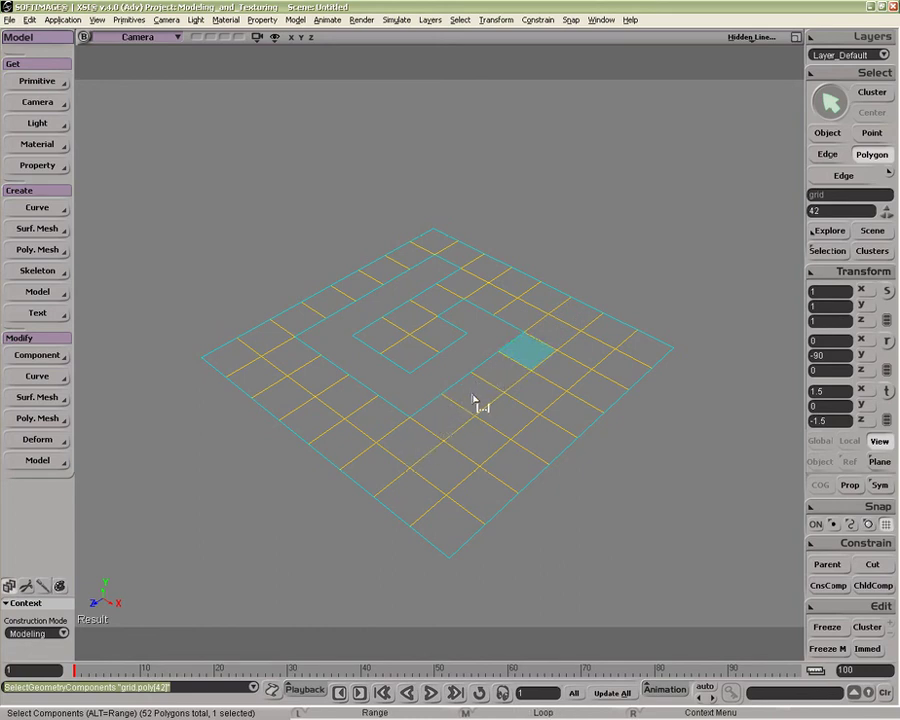
{"action": "left_click", "coordinate": [418, 445], "text": "alt"}
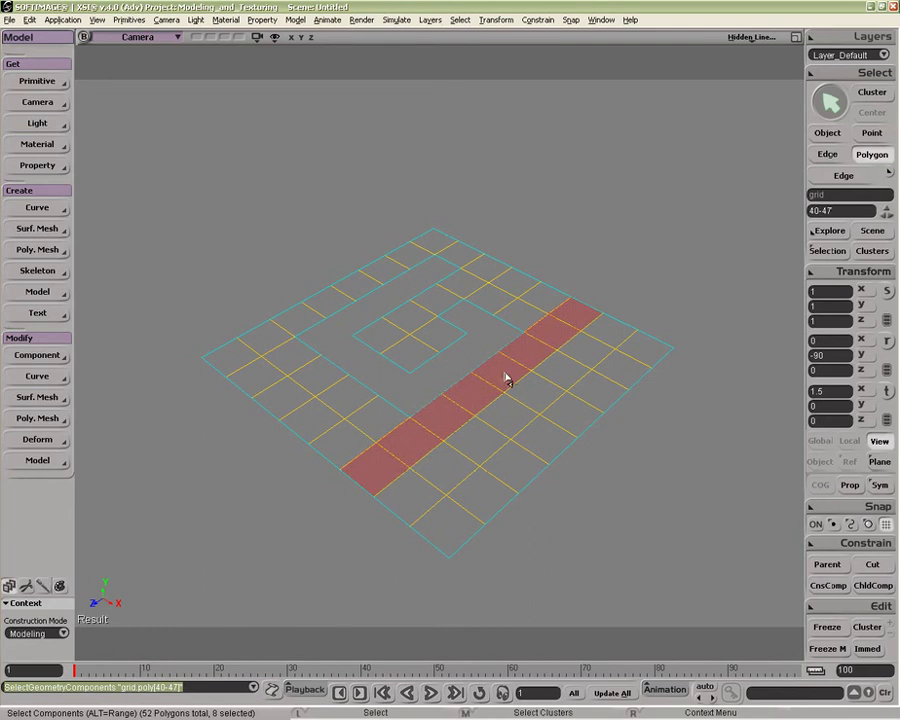
{"action": "left_click", "coordinate": [552, 337]}
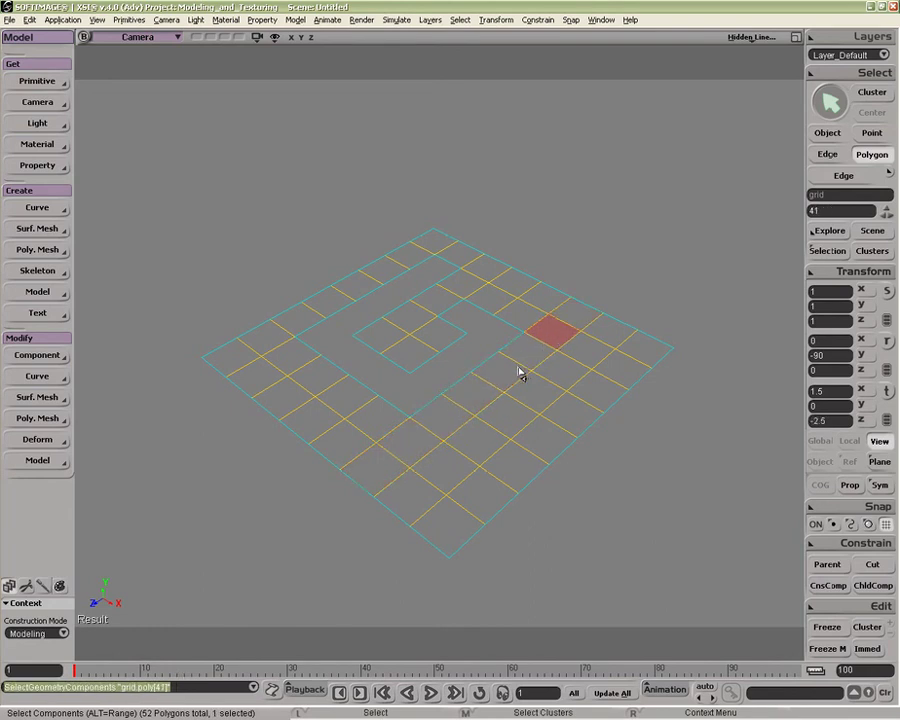
{"action": "left_click", "coordinate": [474, 403], "text": "alt"}
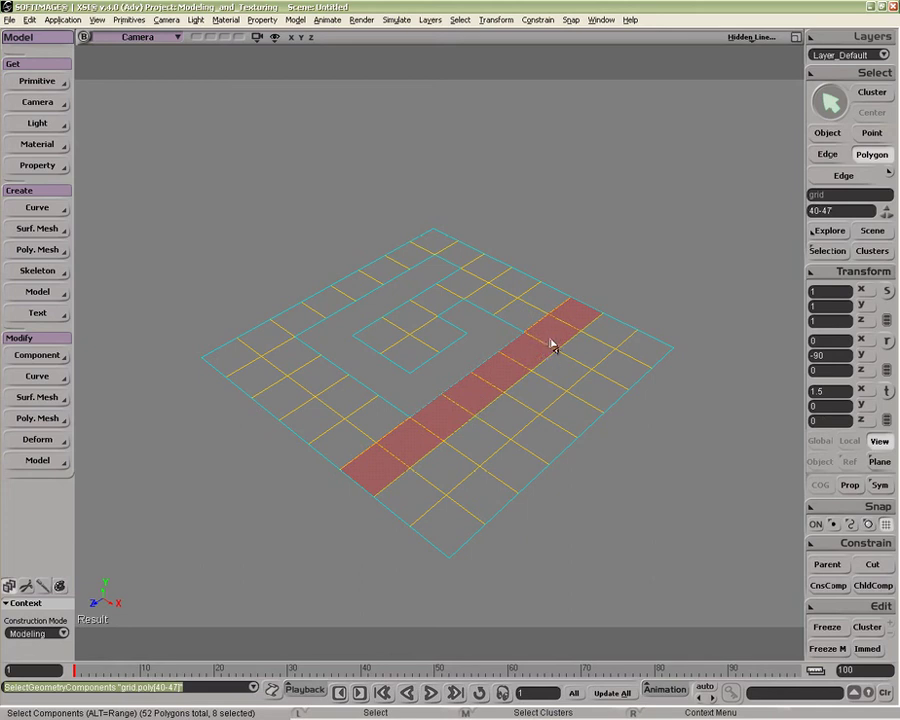
Clear the polygon selection and look over the available selection commands and selection model options
{"action": "left_click", "coordinate": [437, 242]}
{"action": "left_click", "coordinate": [648, 348]}
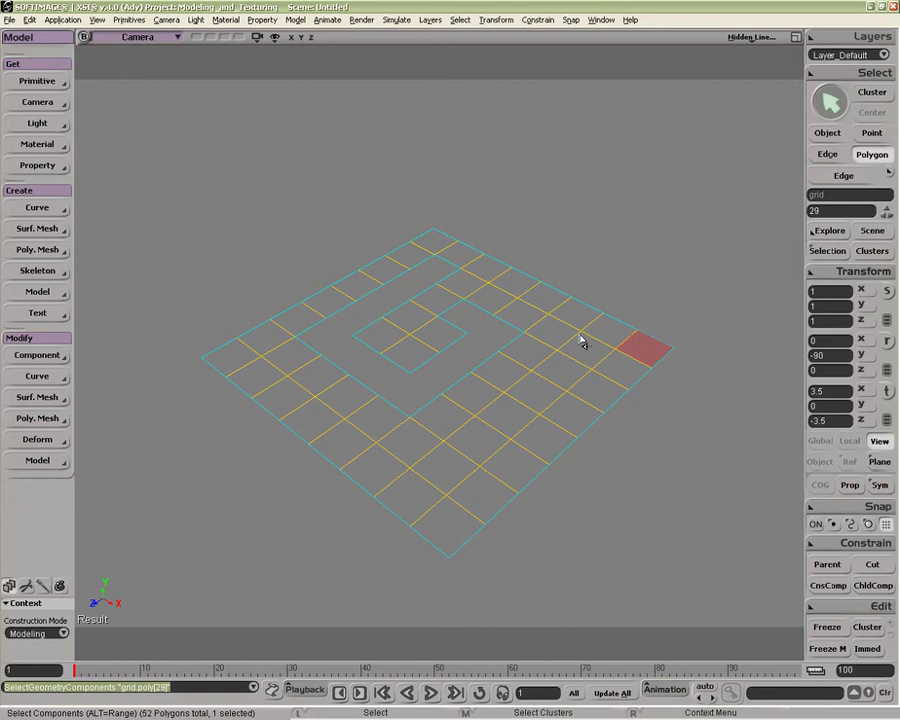
{"action": "left_click", "coordinate": [600, 302]}
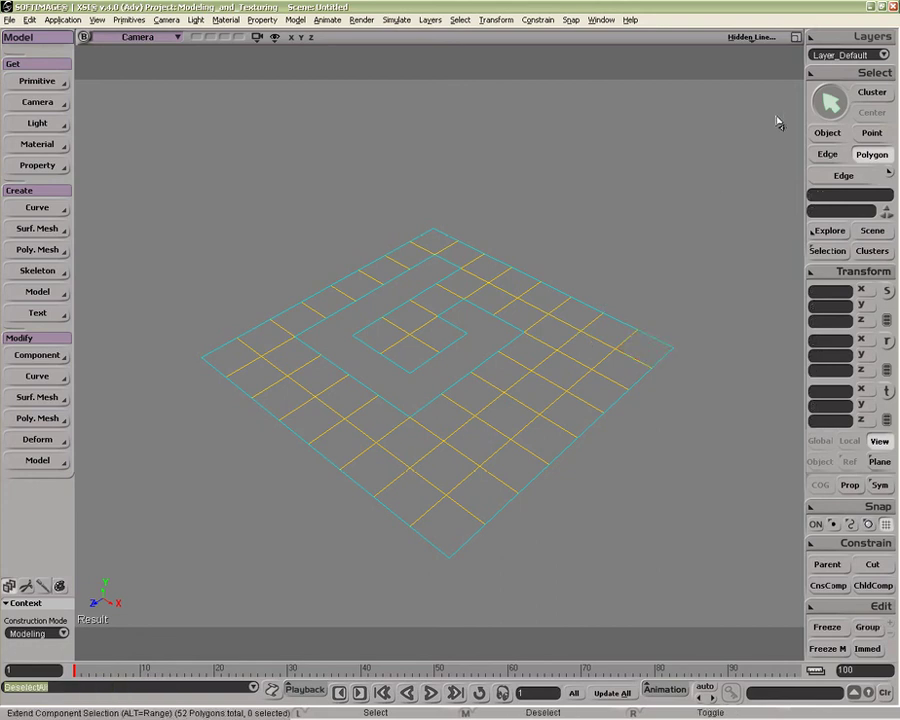
{"action": "left_click", "coordinate": [818, 73]}
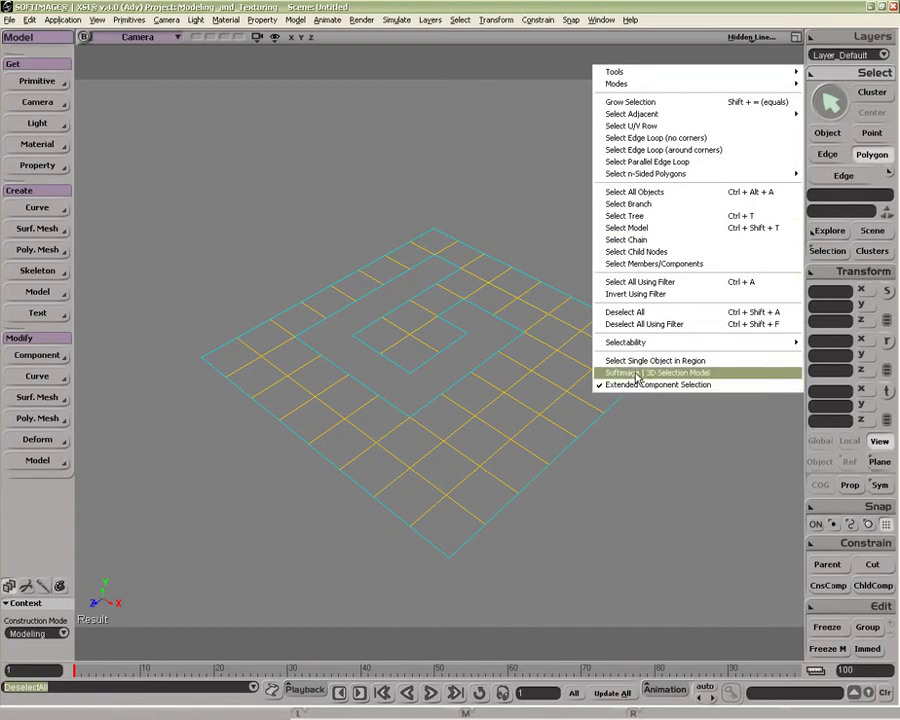
{"action": "left_click", "coordinate": [556, 265]}
Additively range-select the five back-end polygons of the front-right border row and the four back-end polygons of the second row
{"action": "left_click", "coordinate": [651, 353], "text": "alt"}
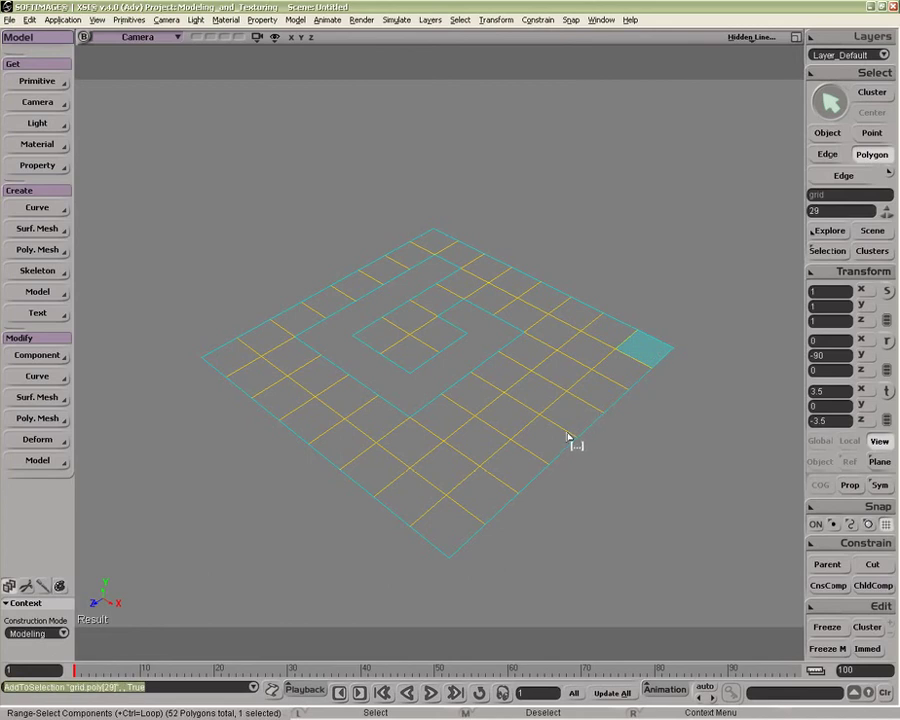
{"action": "left_click", "coordinate": [576, 441], "text": "alt"}
{"action": "left_click", "coordinate": [606, 336], "text": "alt"}
{"action": "left_click", "coordinate": [543, 426], "text": "alt"}
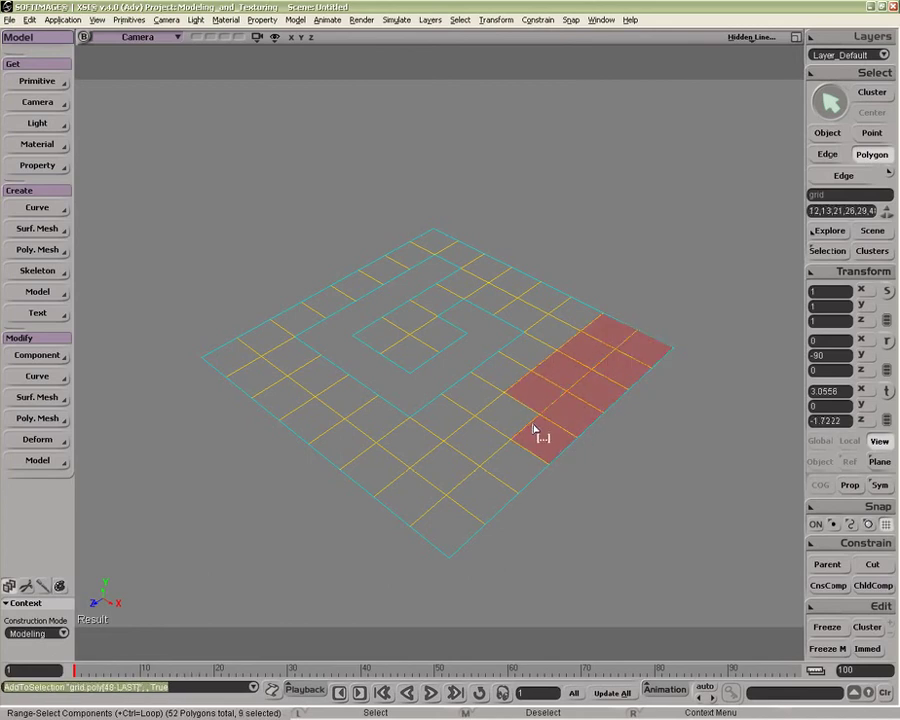
Range-deselect the four front-end polygons of the second row from the front-right border, then add the full front-left border row to the selection
{"action": "left_click", "coordinate": [506, 418], "text": "alt"}
{"action": "left_click", "coordinate": [422, 490], "text": "alt"}
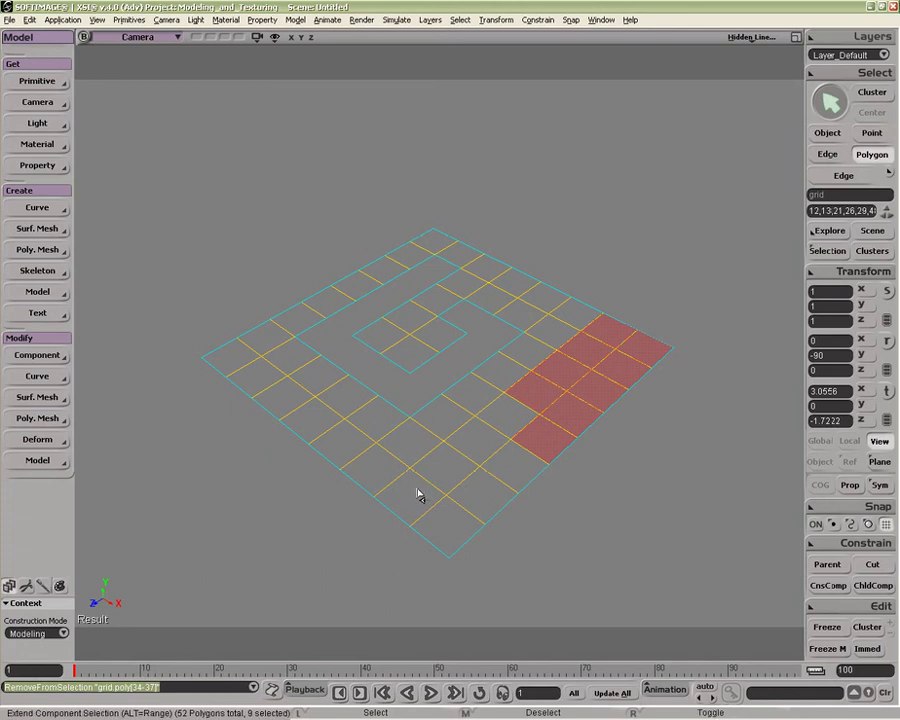
{"action": "left_click", "coordinate": [463, 532], "text": "alt+shift"}
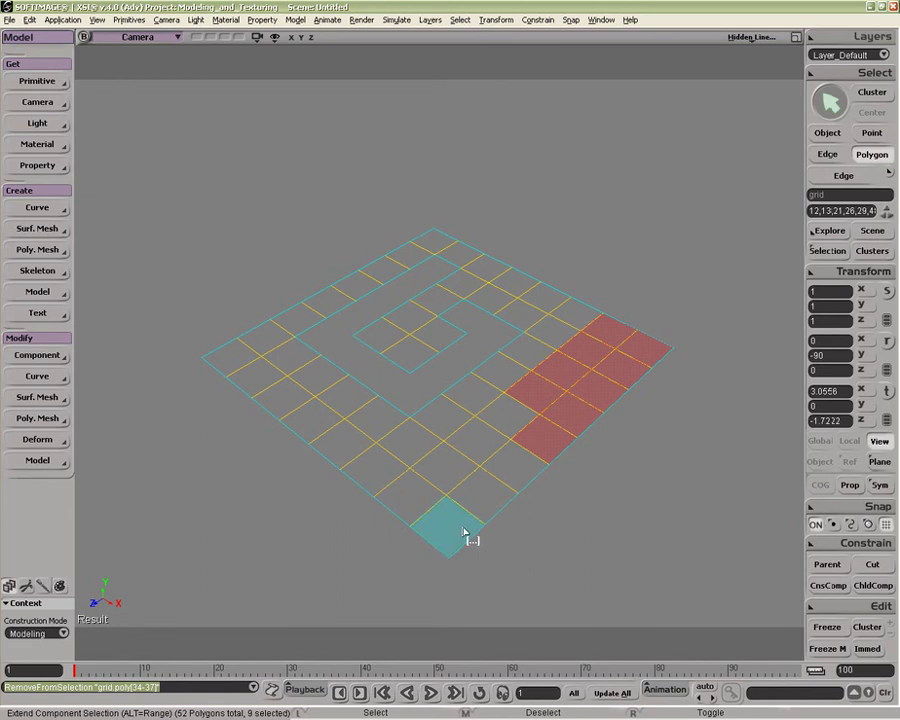
{"action": "left_click", "coordinate": [283, 402], "text": "alt+shift"}
Add the rest of the third row from the front-right border to the selection in two ranges, then add the full back-left border row
{"action": "left_click", "coordinate": [414, 442], "text": "alt+shift"}
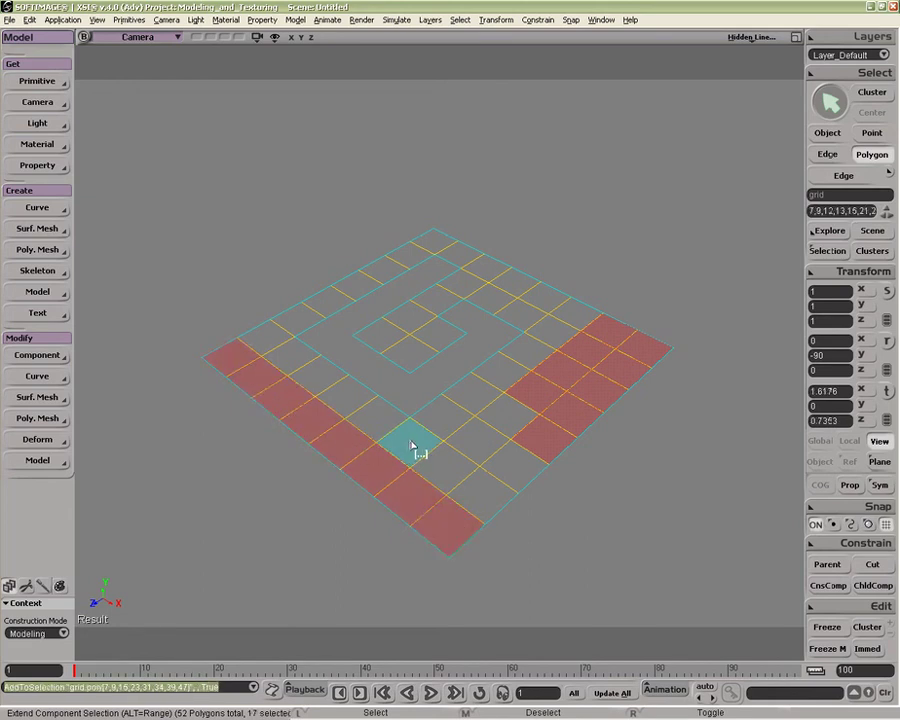
{"action": "left_click", "coordinate": [465, 399], "text": "alt+shift"}
{"action": "left_click", "coordinate": [572, 314], "text": "alt+shift"}
{"action": "left_click", "coordinate": [497, 376], "text": "alt+shift"}
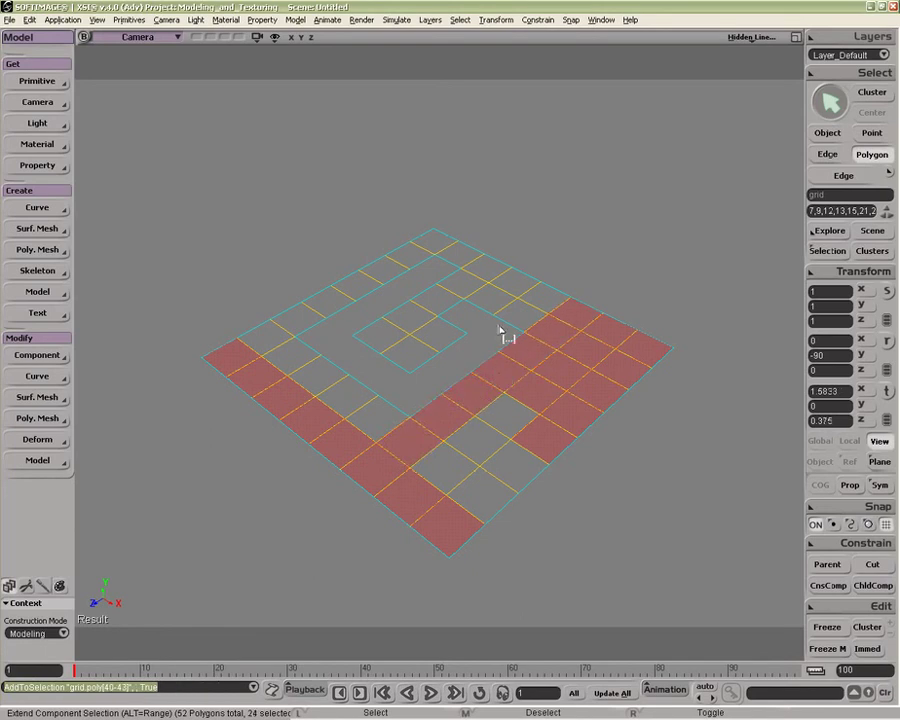
{"action": "left_click", "coordinate": [436, 242], "text": "alt+shift"}
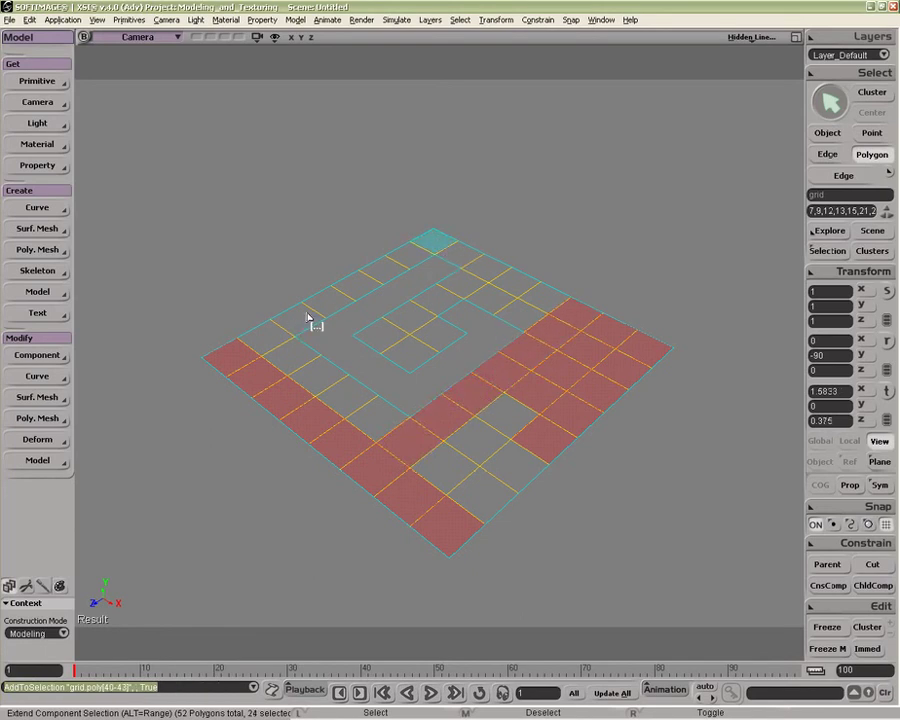
{"action": "left_click", "coordinate": [308, 318], "text": "alt+shift"}
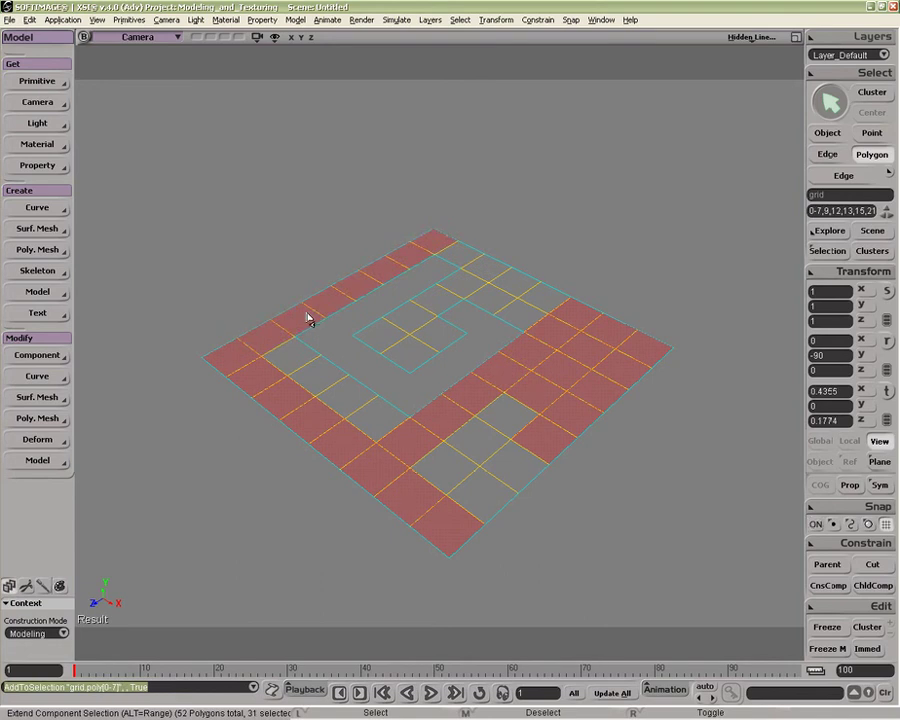